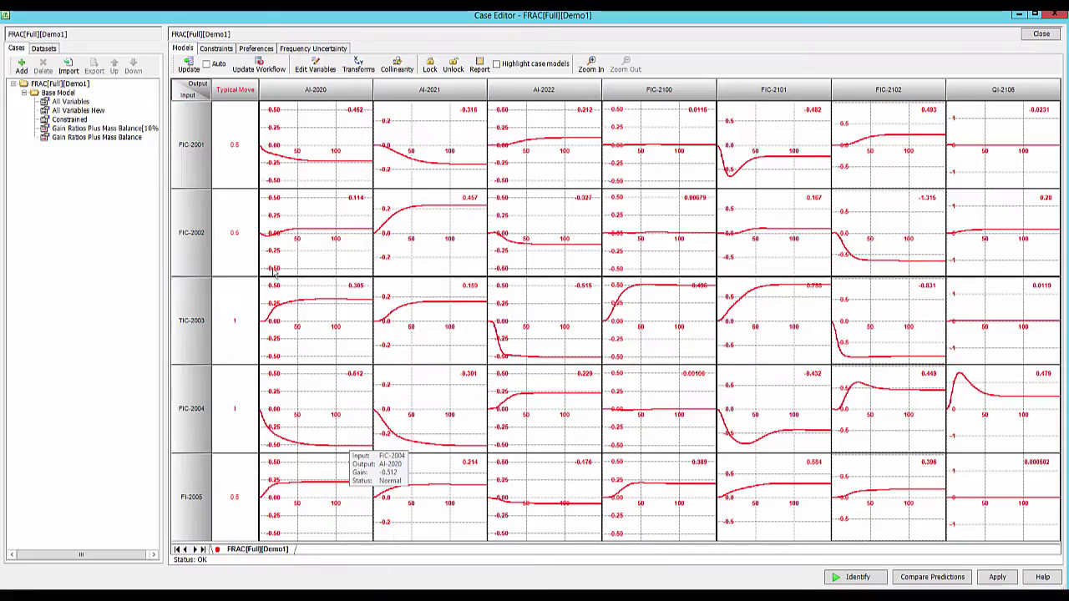
# - Check the FRAC[Full][Demo1] root case's constraints, then open the All Variables New case's model response grid
pyautogui.click(67, 84)
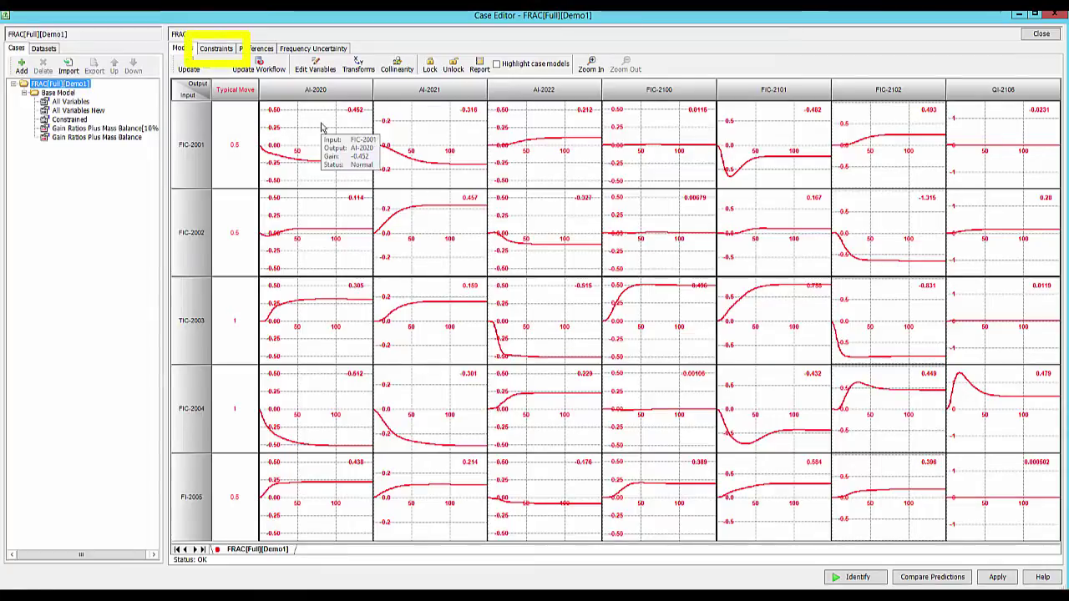
pyautogui.click(223, 51)
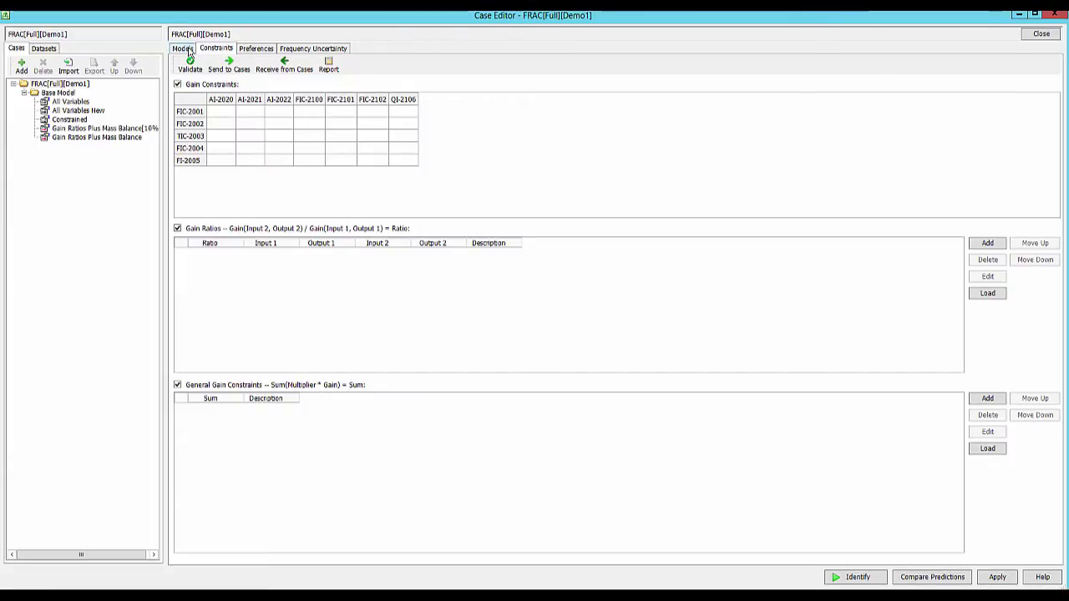
pyautogui.click(187, 50)
pyautogui.click(94, 111)
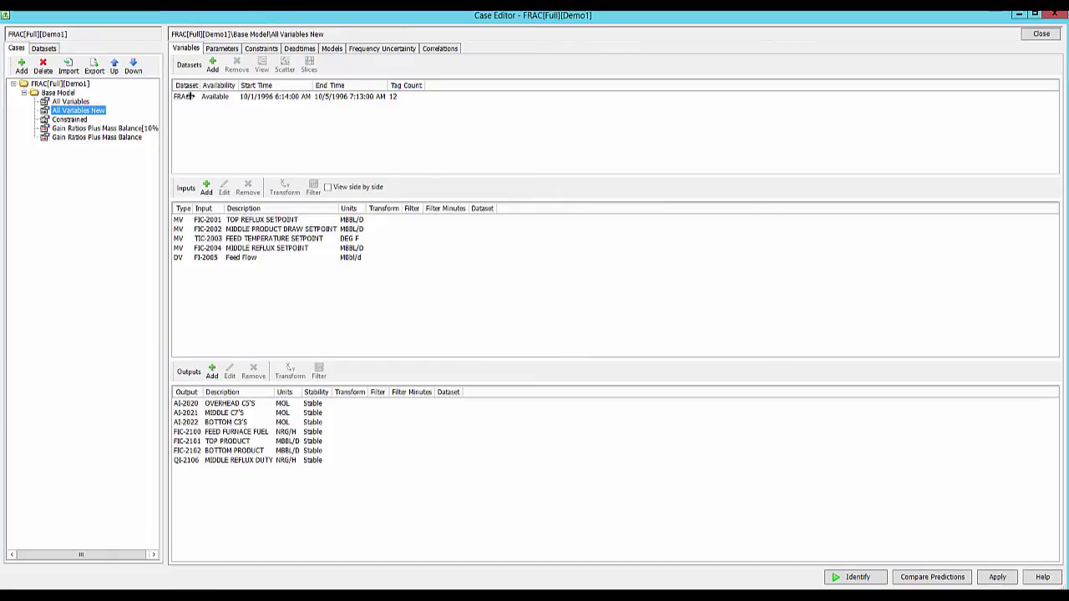
pyautogui.click(260, 50)
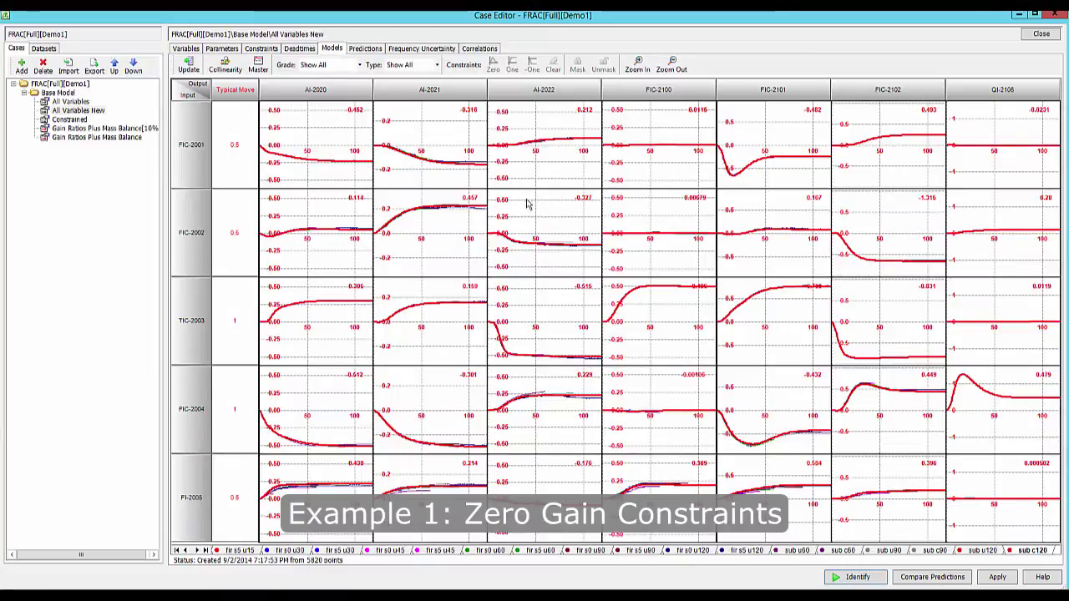
pyautogui.moveTo(536, 149)
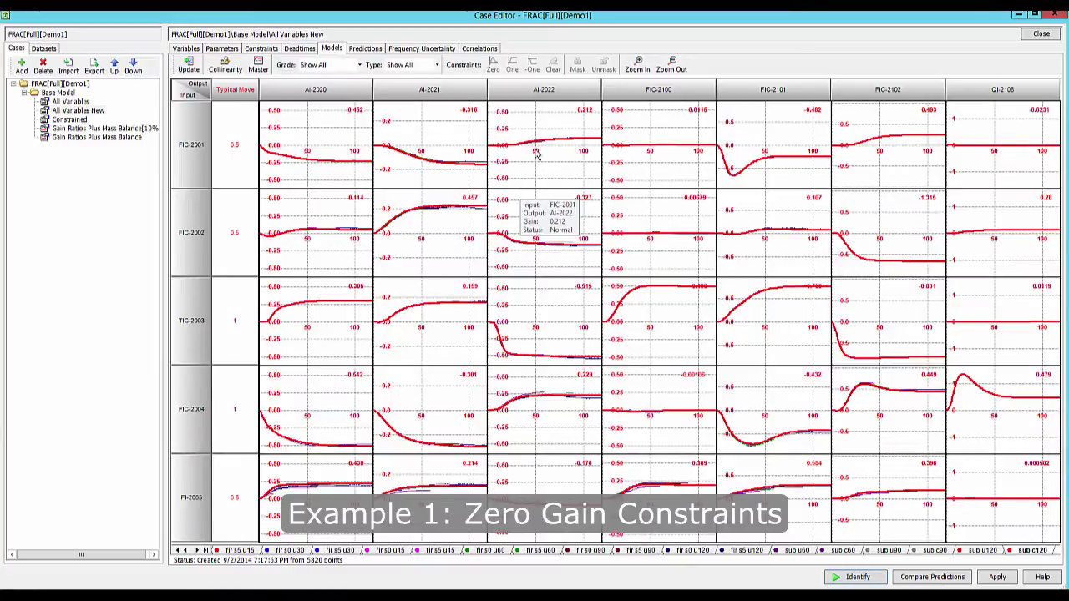
# - Zero the gains of FIC-2001, FIC-2002 and FIC-2004 on FIC-2100
pyautogui.click(648, 150)
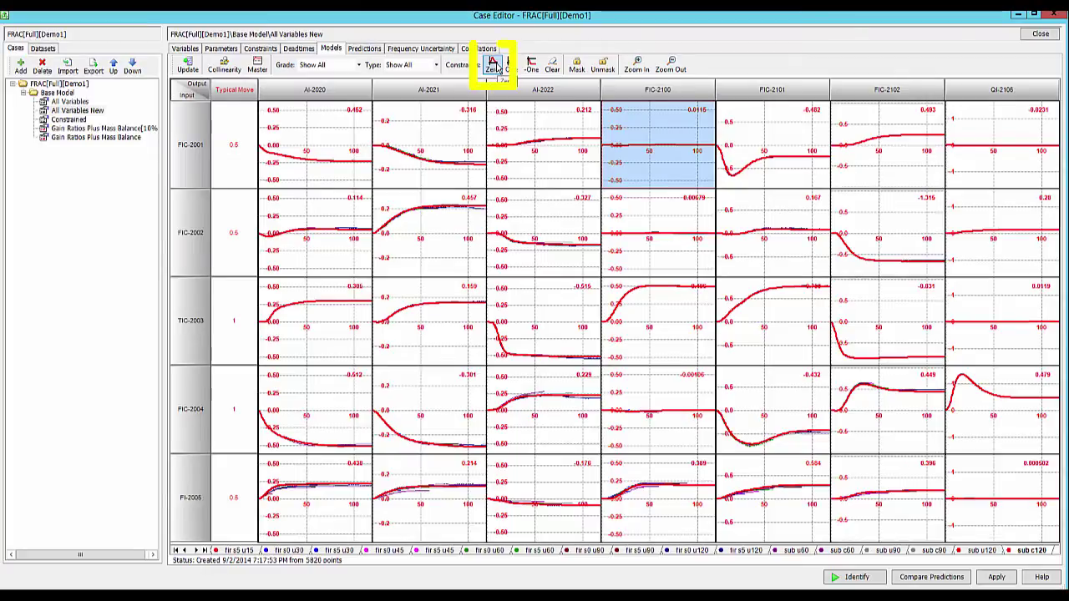
pyautogui.click(495, 66)
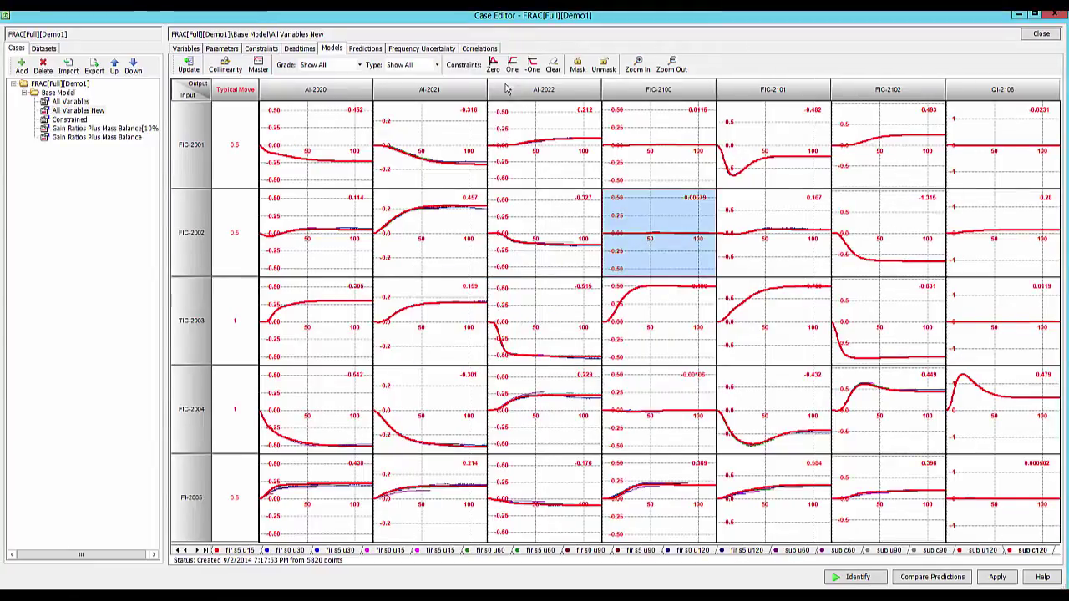
pyautogui.click(492, 69)
pyautogui.click(624, 345)
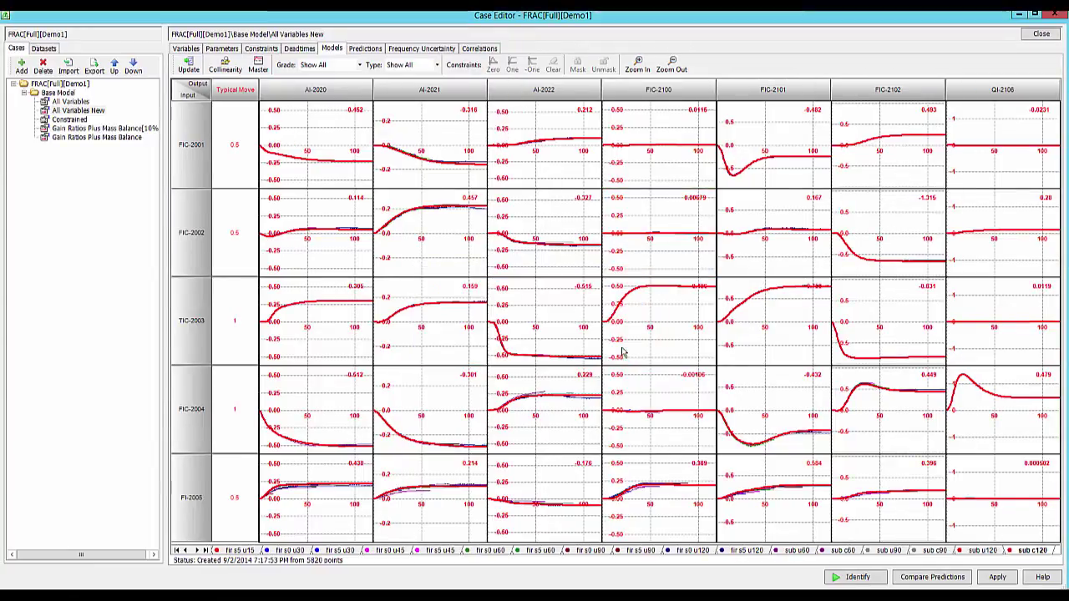
pyautogui.click(652, 420)
pyautogui.click(493, 71)
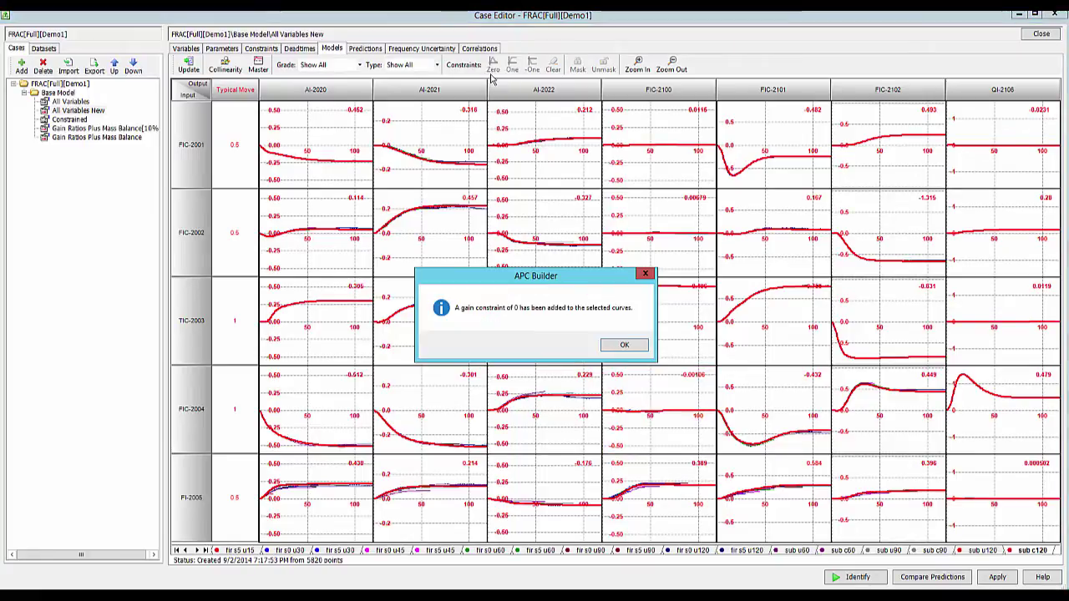
pyautogui.click(628, 345)
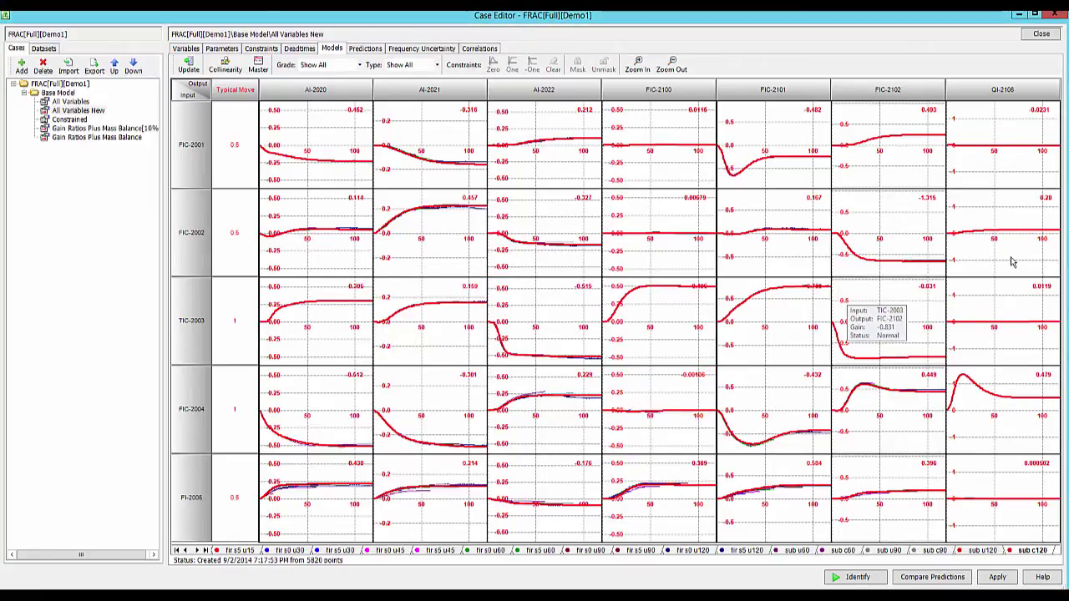
# - Zero the gains of FIC-2001, TIC-2003 and FI-2005 on QI-2106
pyautogui.click(1002, 167)
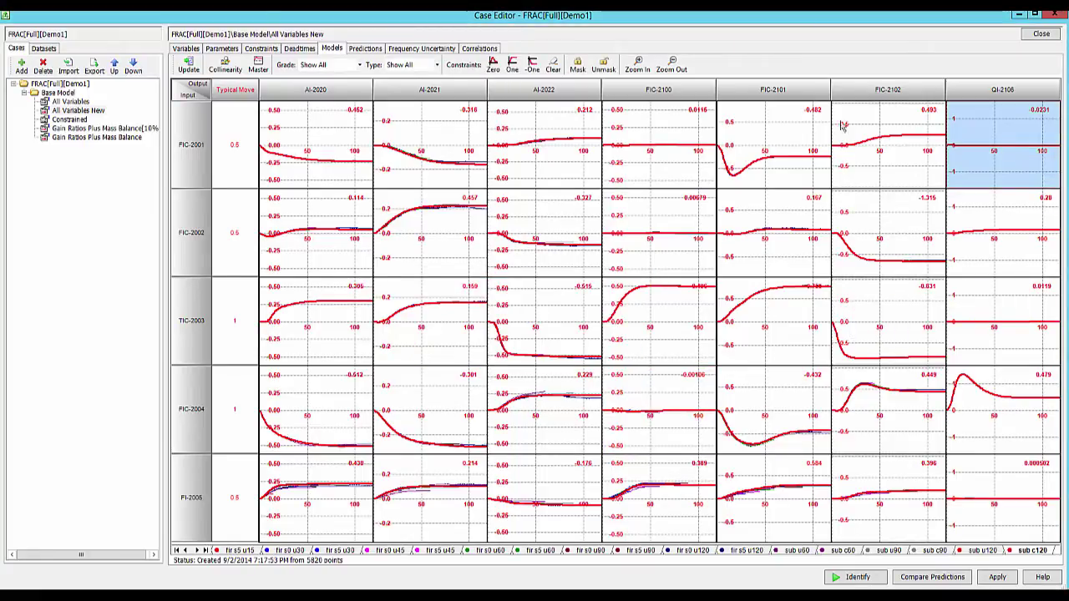
pyautogui.click(493, 69)
pyautogui.click(611, 351)
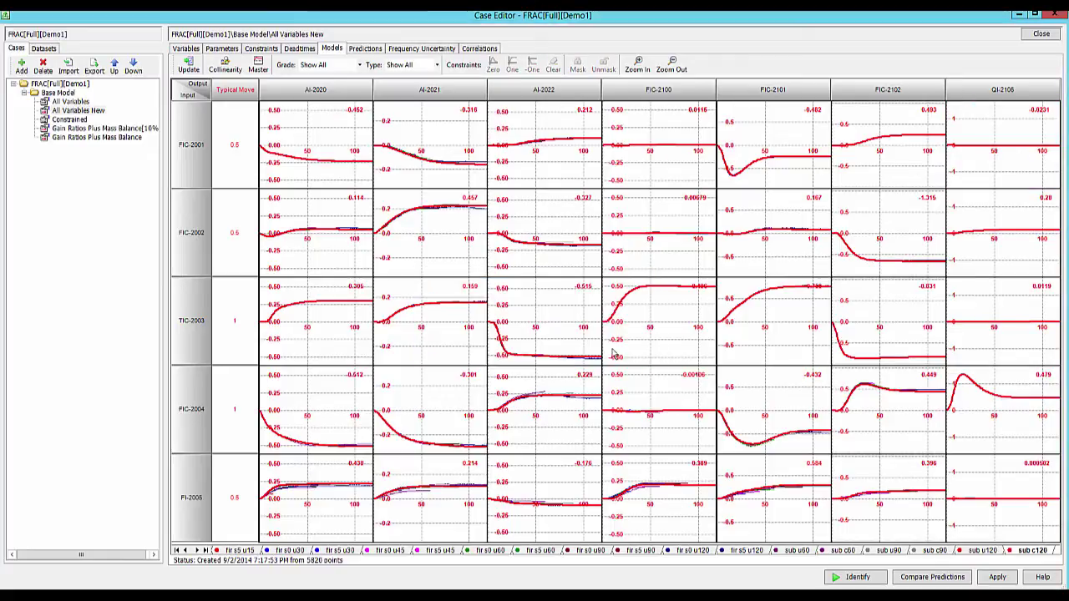
pyautogui.click(994, 297)
pyautogui.click(493, 69)
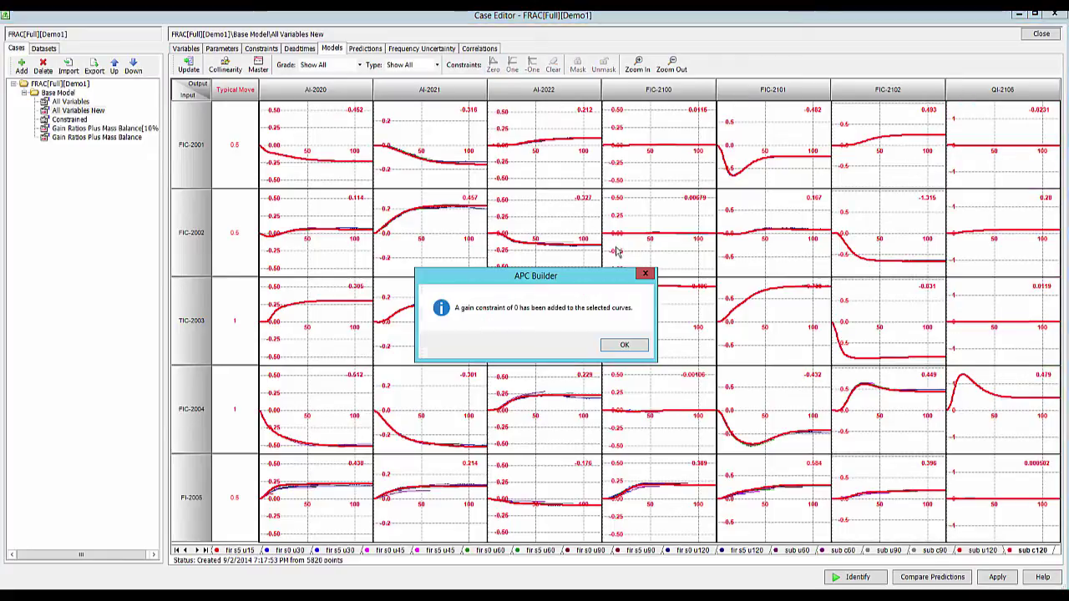
pyautogui.click(623, 346)
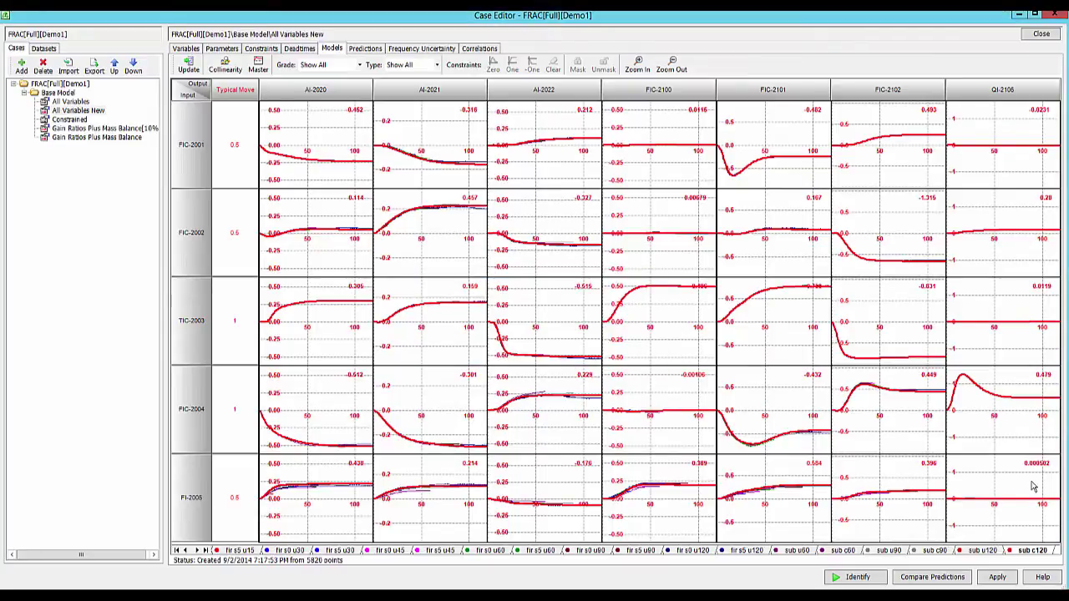
pyautogui.click(1013, 512)
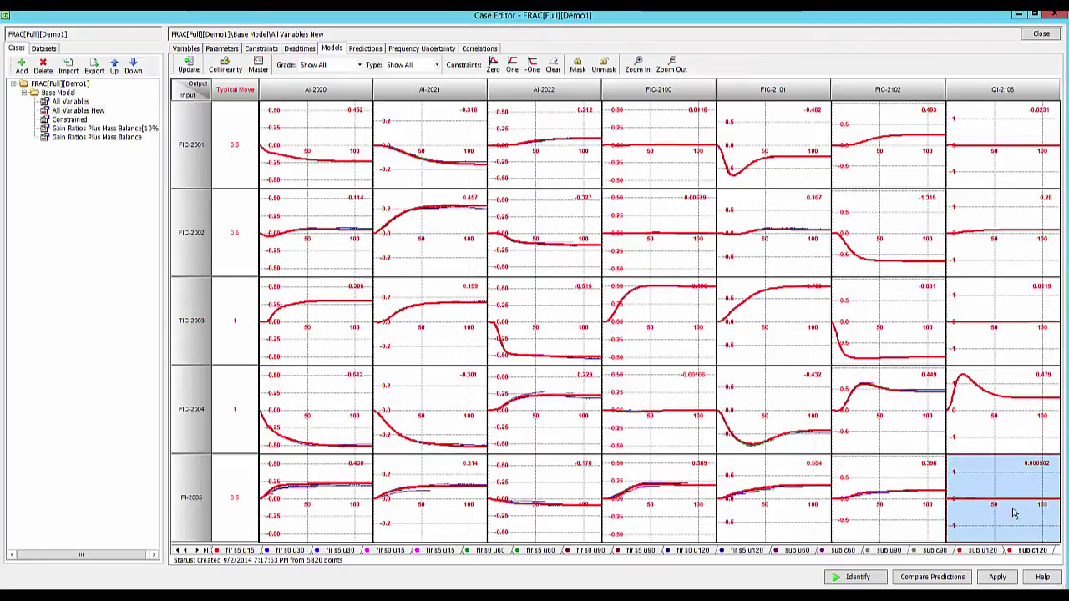
pyautogui.click(492, 69)
pyautogui.click(633, 346)
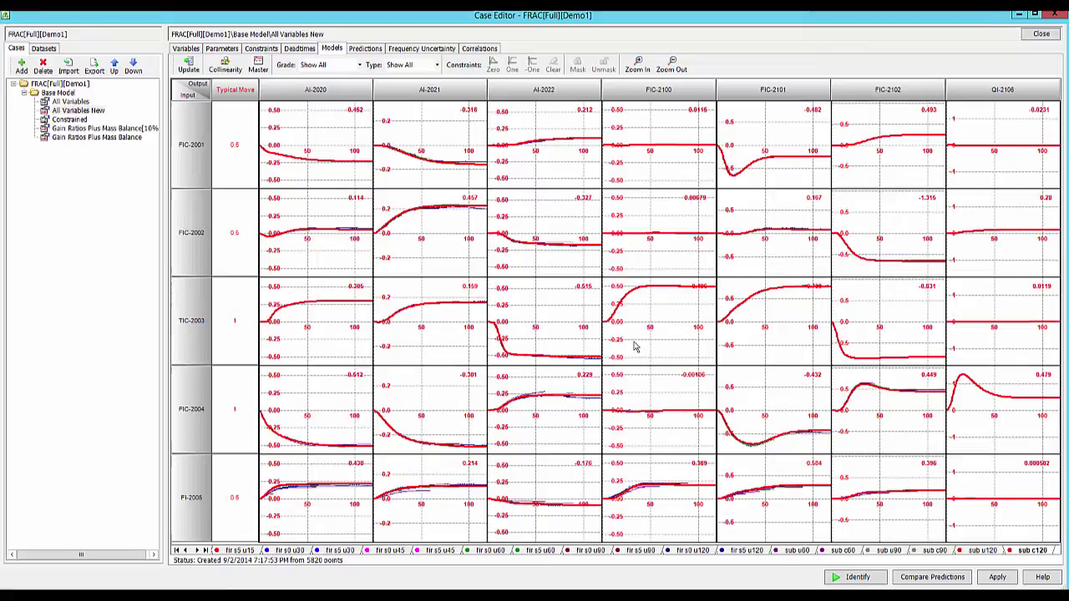
# - Review the new zero-gain entries, then re-identify All Variables New so those responses show gain 0
pyautogui.click(261, 49)
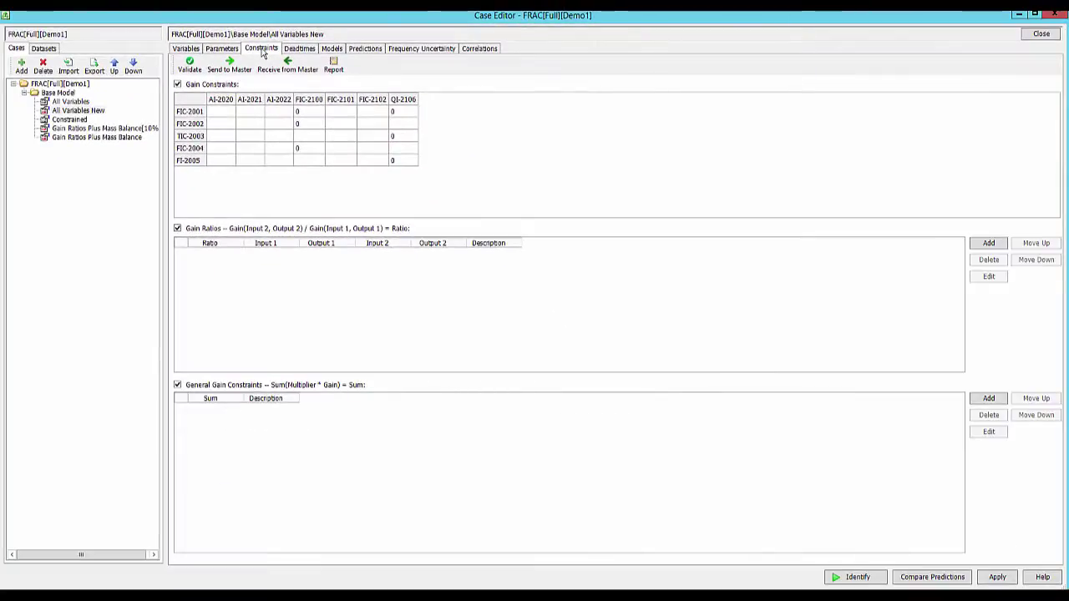
pyautogui.click(332, 48)
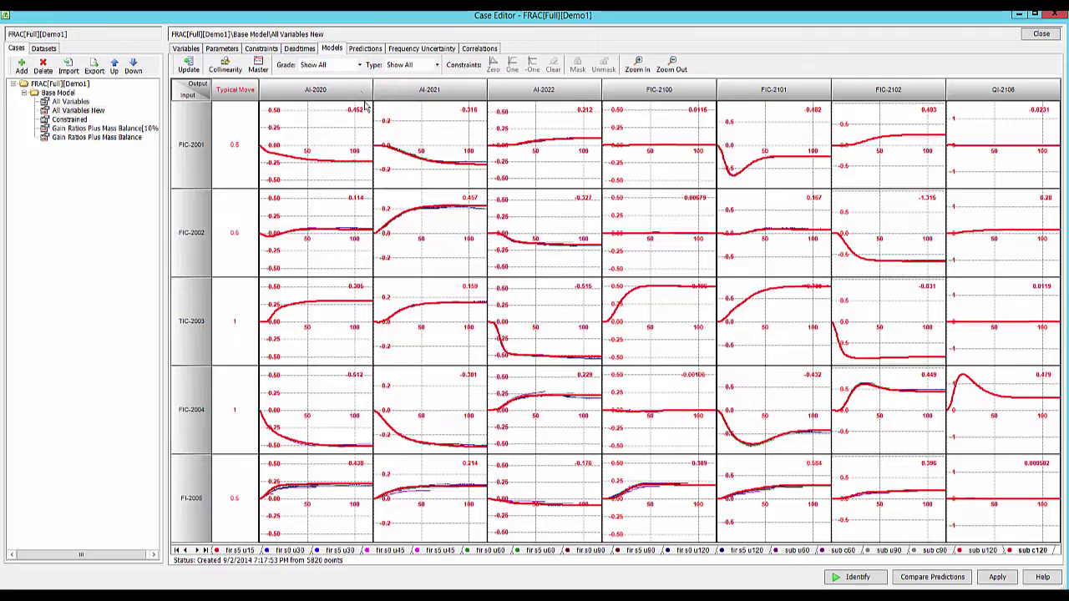
pyautogui.click(855, 576)
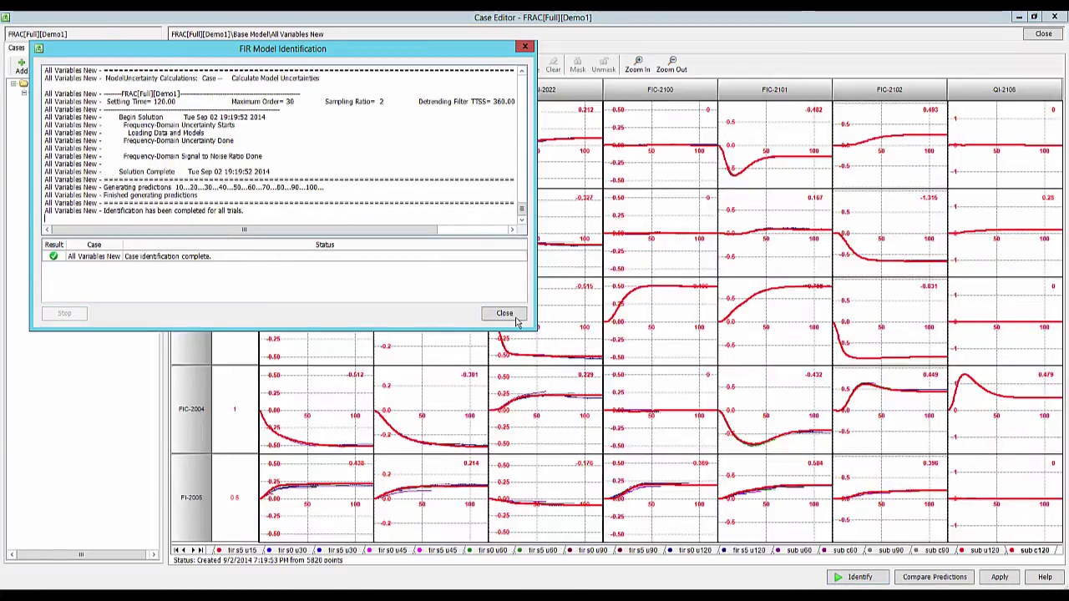
pyautogui.click(515, 316)
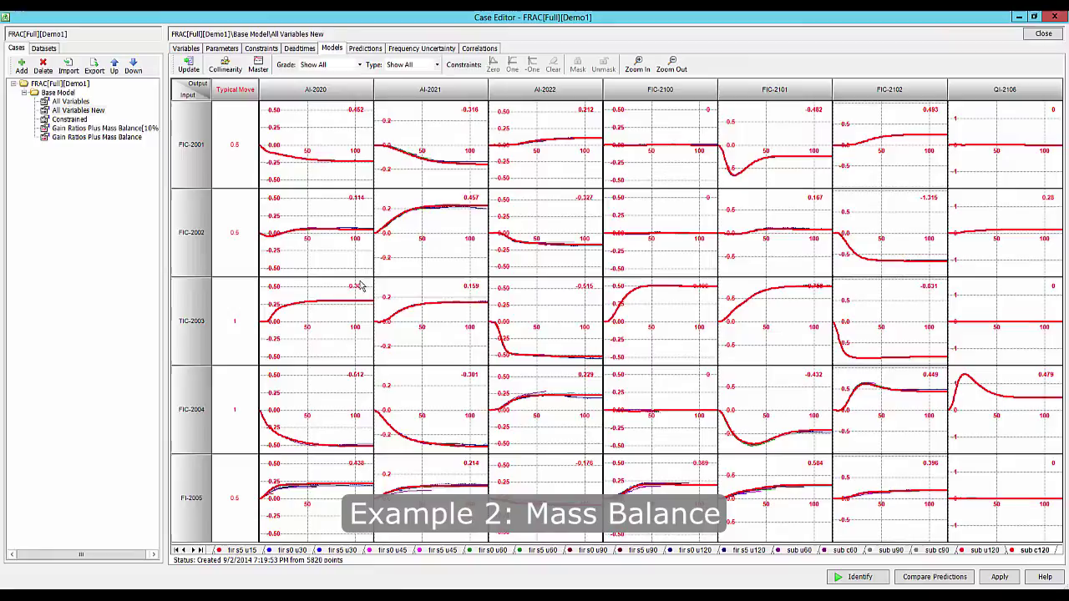
# - Zoom in on TIC-2003's FIC-2101 (0.758) and FIC-2102 (-0.831) responses to compare gains
pyautogui.moveTo(785, 323); pyautogui.dragTo(846, 313)
pyautogui.click(641, 67)
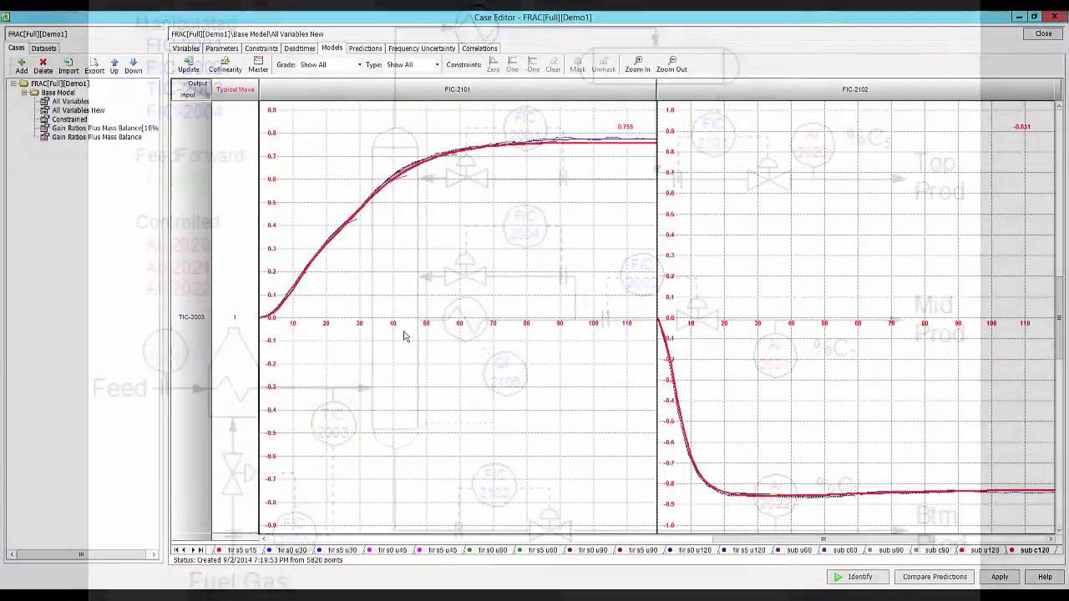
pyautogui.click(261, 49)
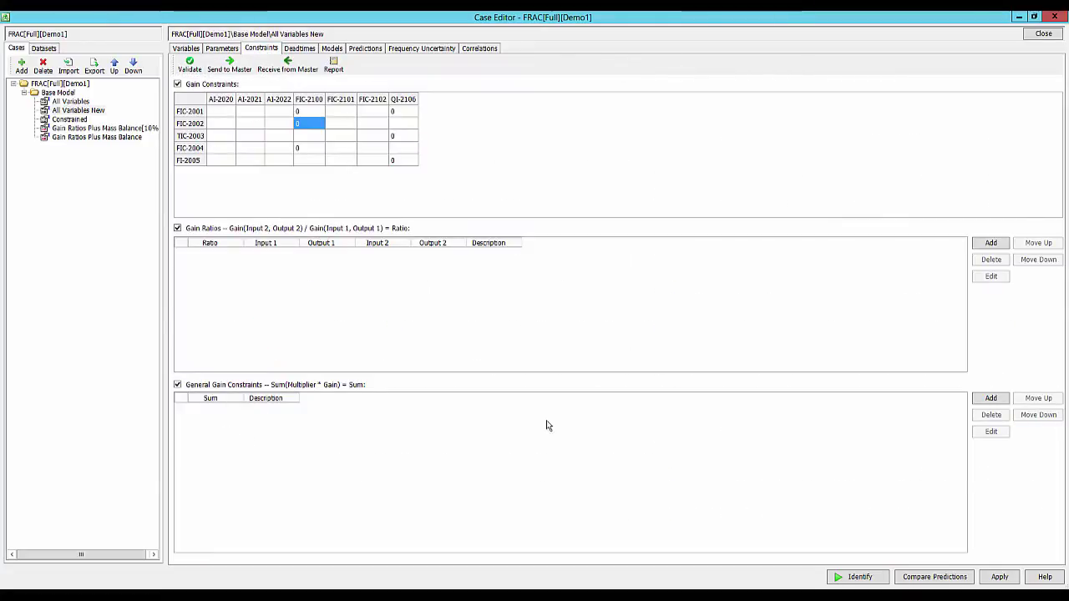
# - Add a general gain constraint: TIC-2003's FIC-2101 and FIC-2102 gains, multipliers 1, sum 0, validated
pyautogui.click(992, 399)
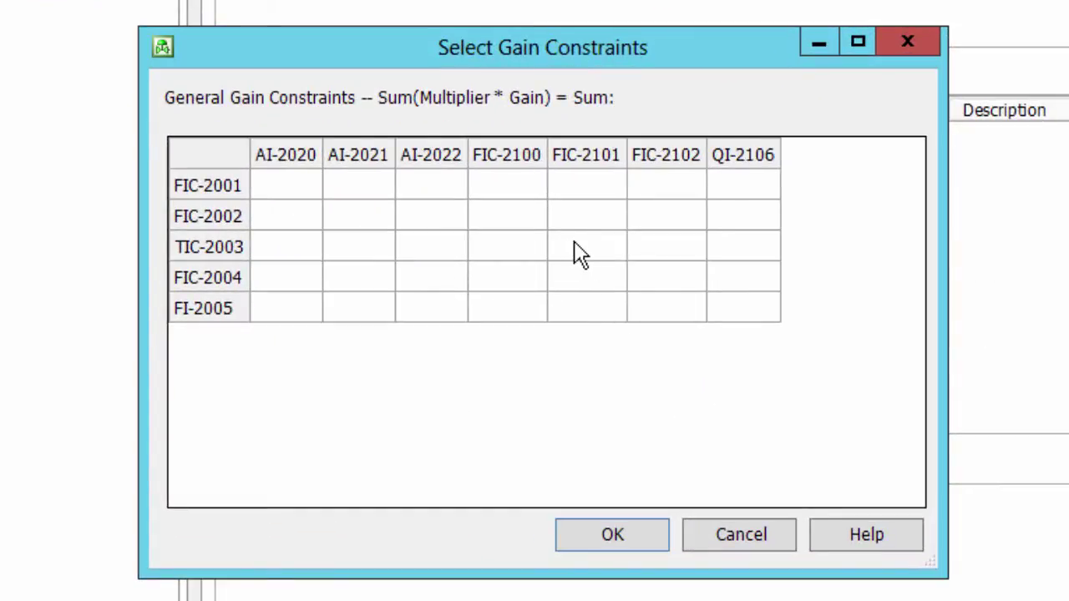
pyautogui.click(575, 244)
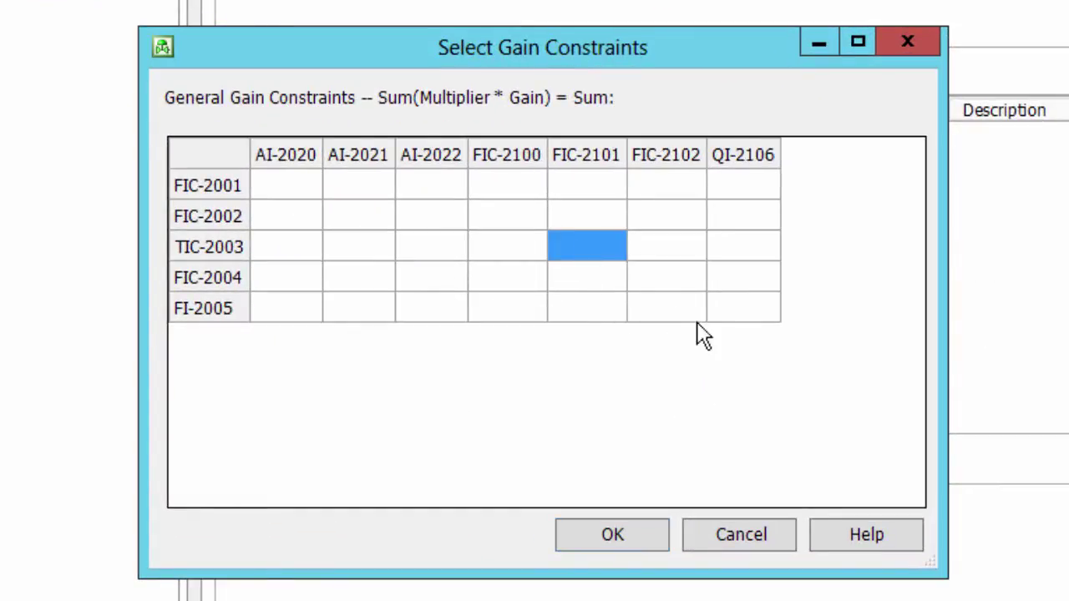
pyautogui.write('1')
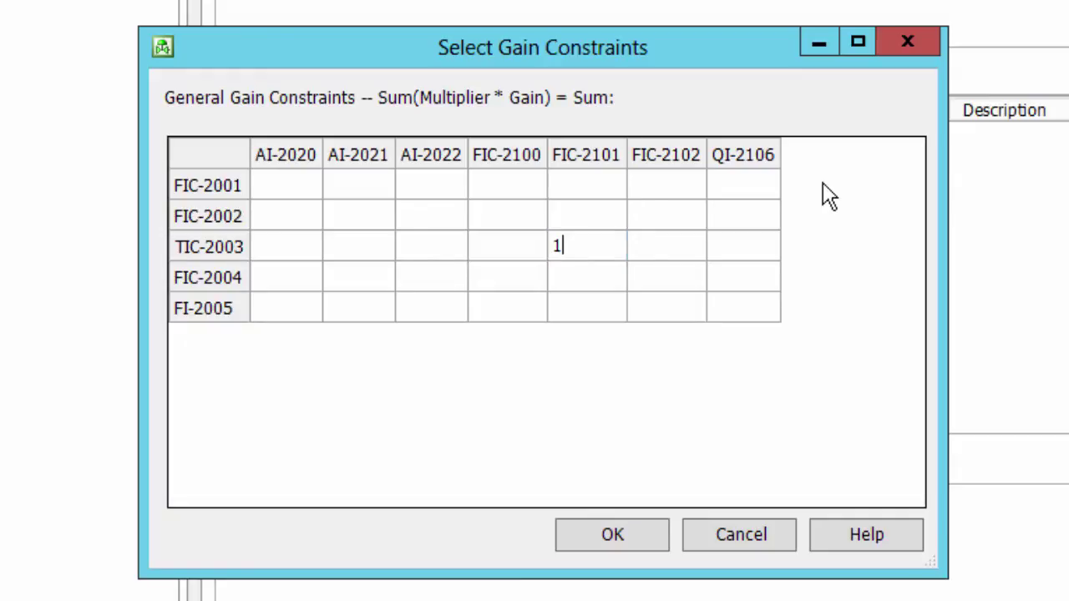
pyautogui.press('Return')
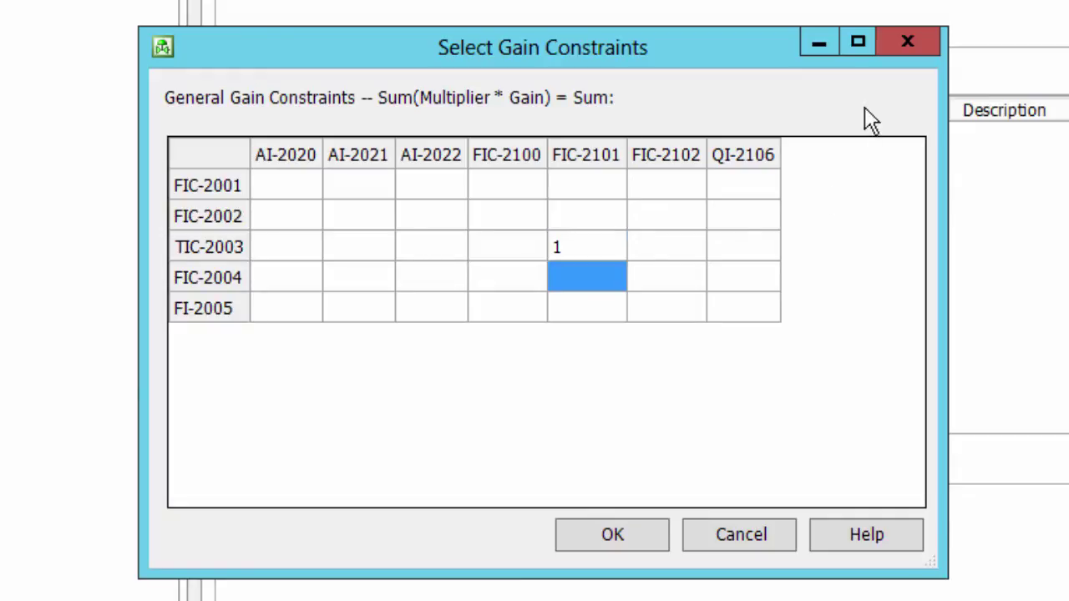
pyautogui.click(678, 248)
pyautogui.write('1')
pyautogui.press('Return')
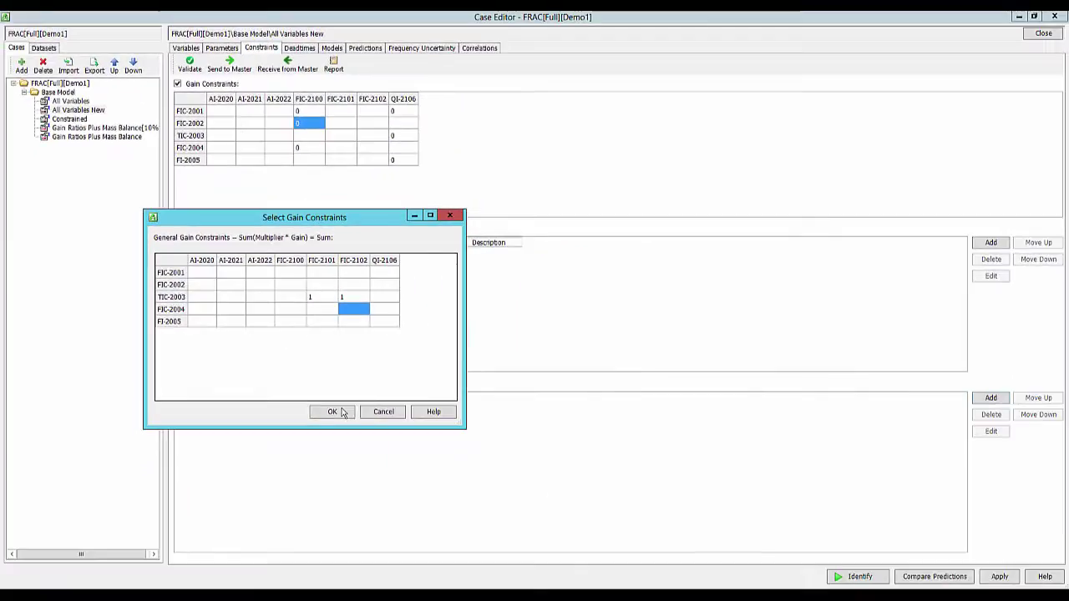
pyautogui.click(333, 411)
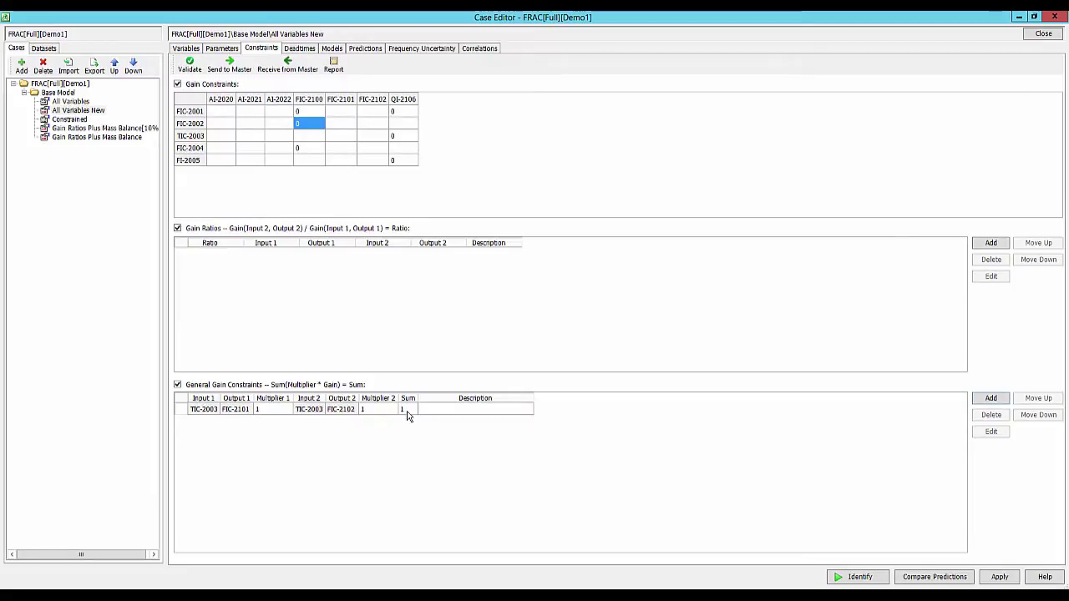
pyautogui.write('0')
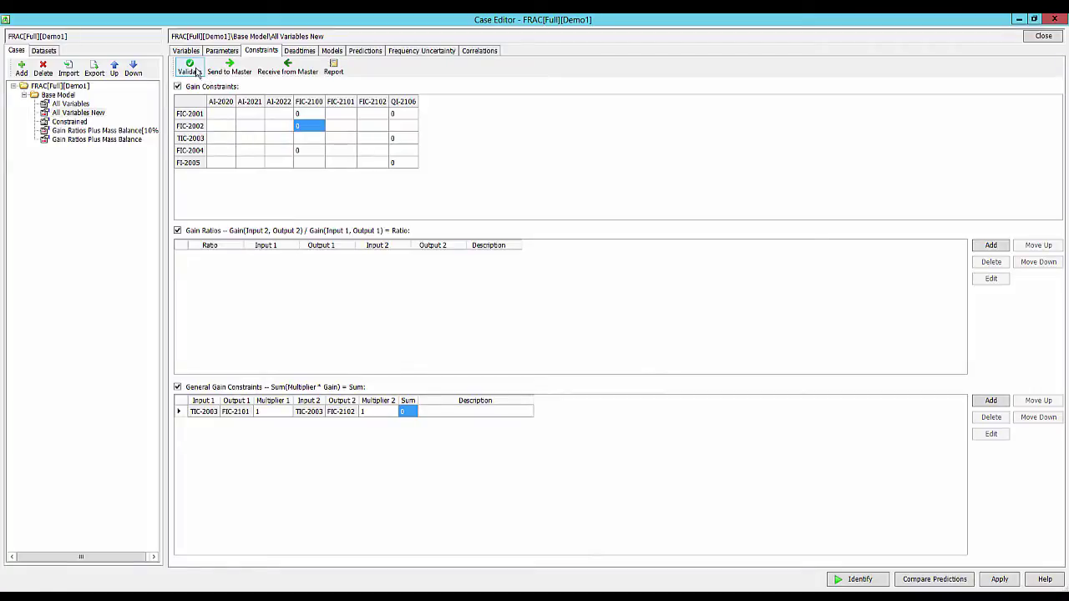
pyautogui.click(190, 68)
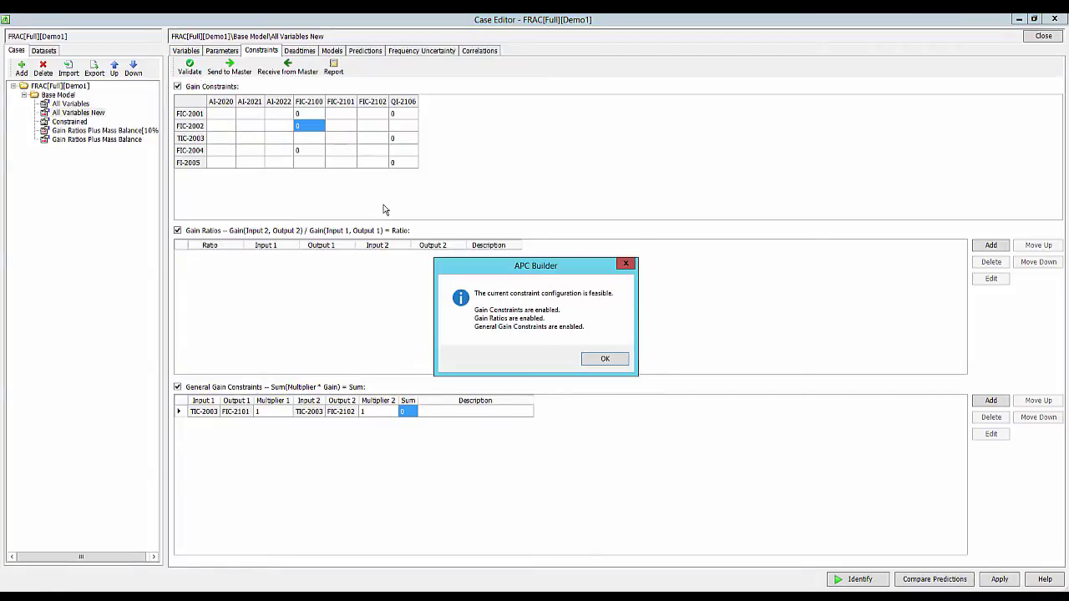
# - Re-identify so TIC-2003's gains on FIC-2101 and FIC-2102 become 0.794 and -0.794
pyautogui.click(604, 360)
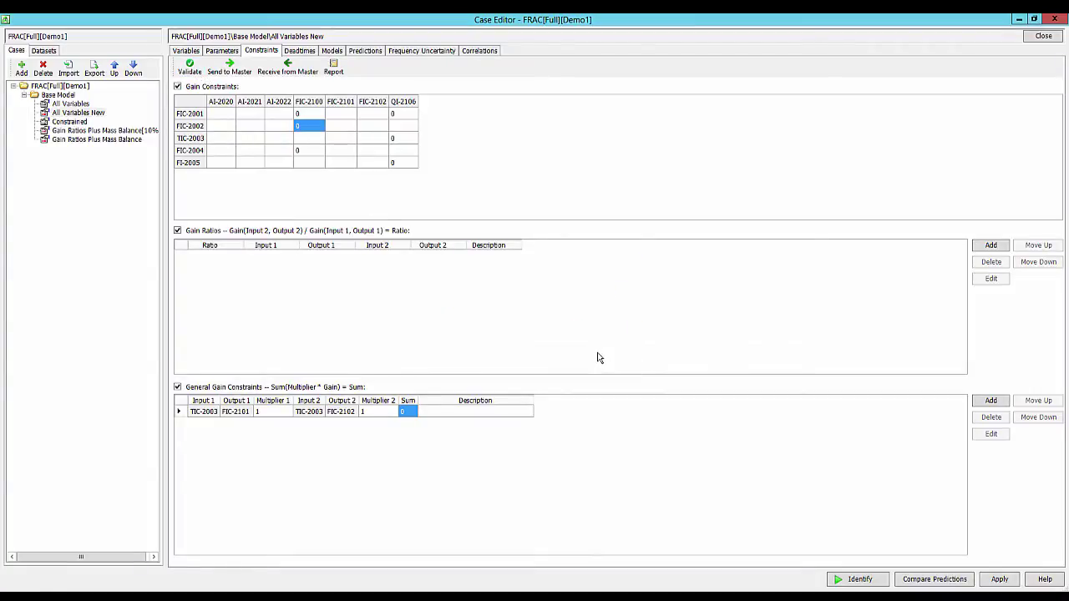
pyautogui.click(855, 579)
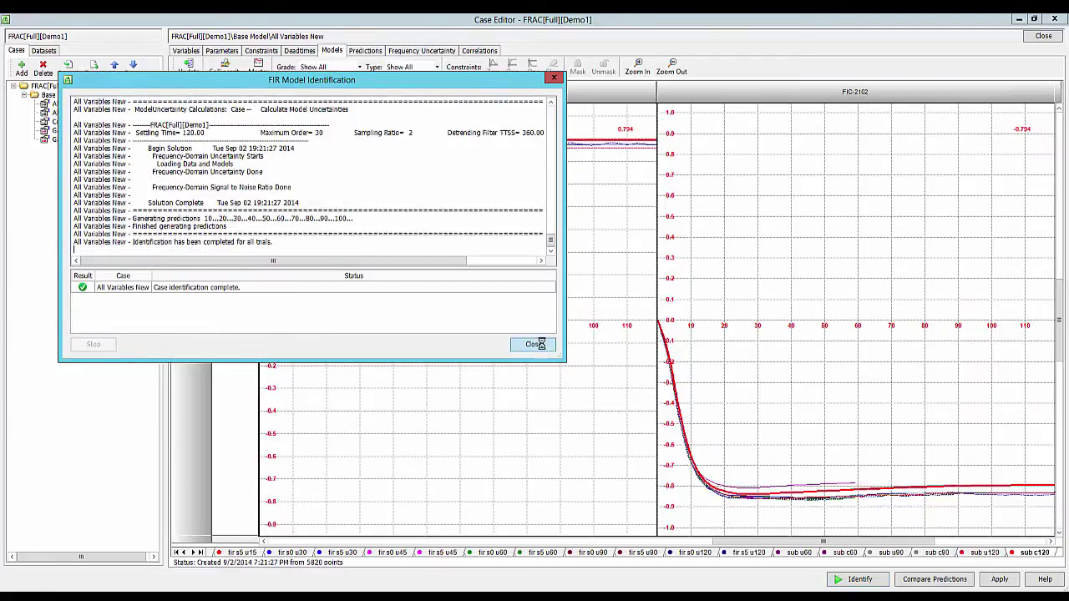
pyautogui.click(536, 344)
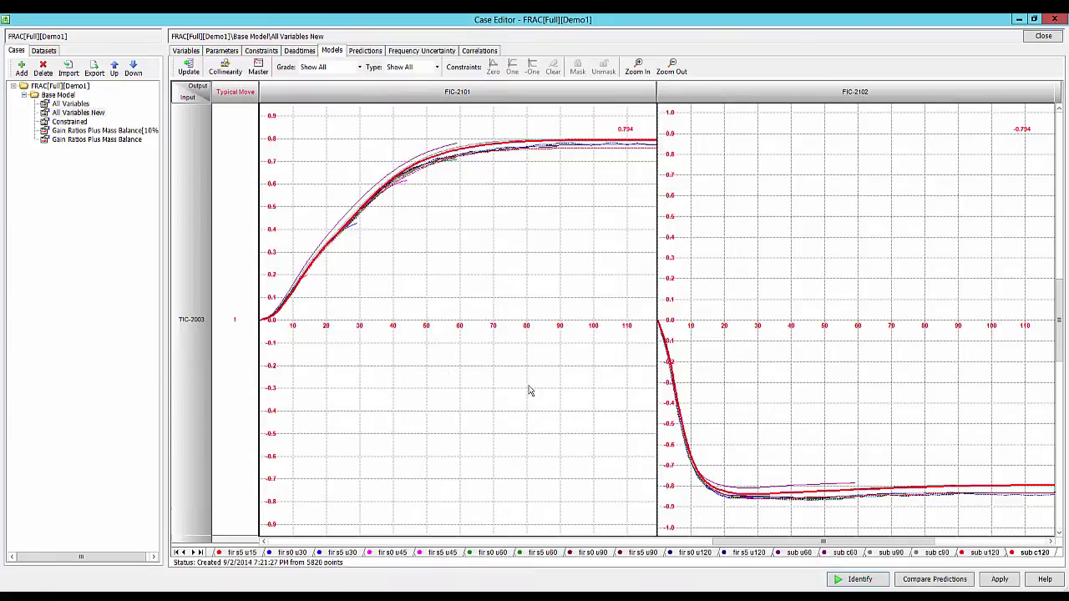
pyautogui.moveTo(440, 389)
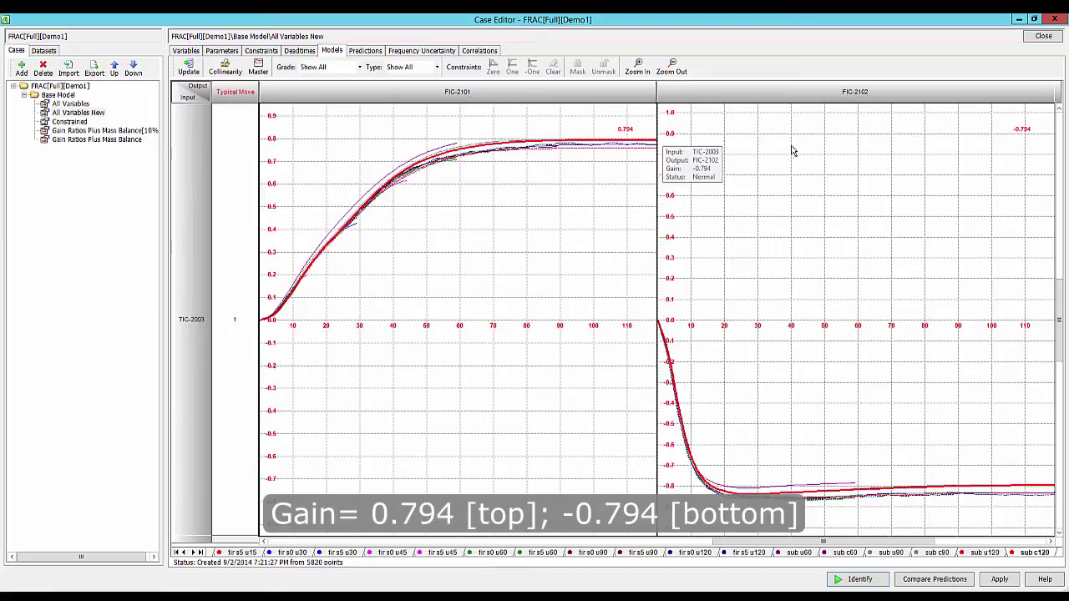
# - Zoom out and compare FIC-2001's and FIC-2004's responses on AI-2021 and AI-2022
pyautogui.click(670, 67)
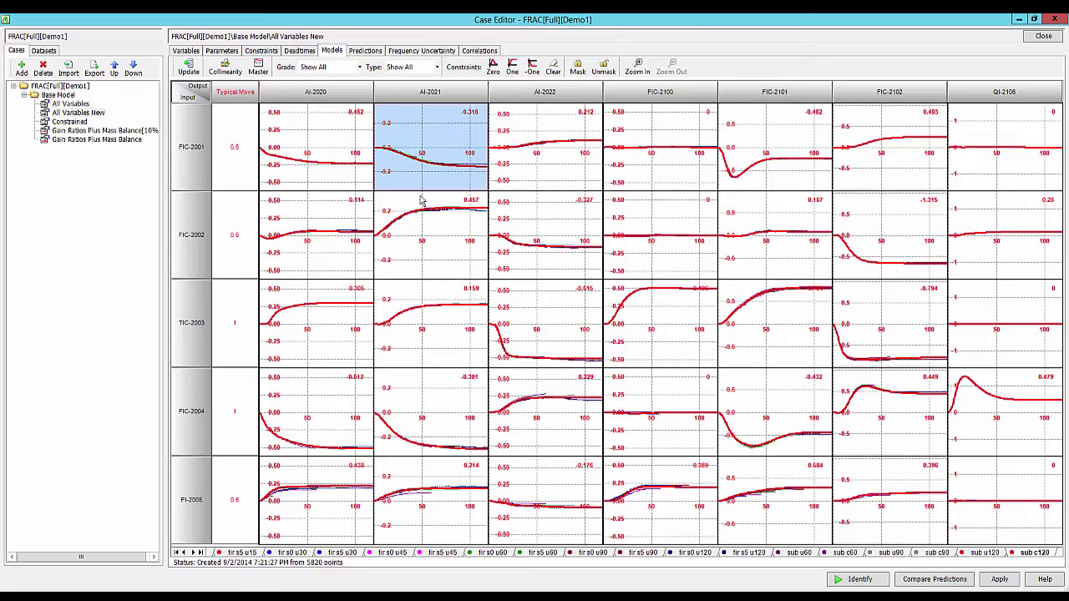
pyautogui.click(436, 410)
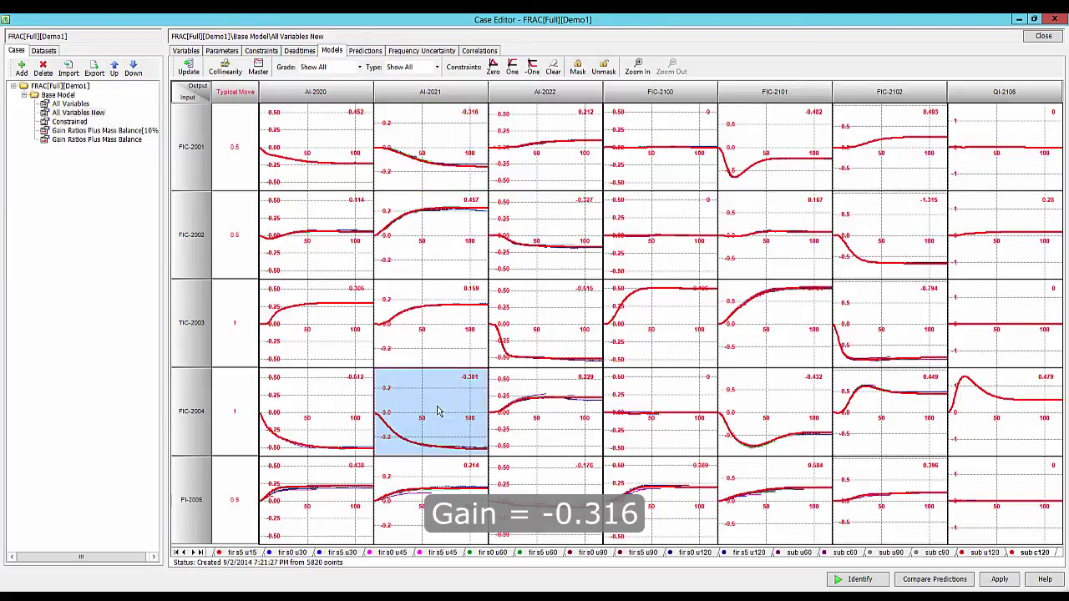
pyautogui.click(573, 174)
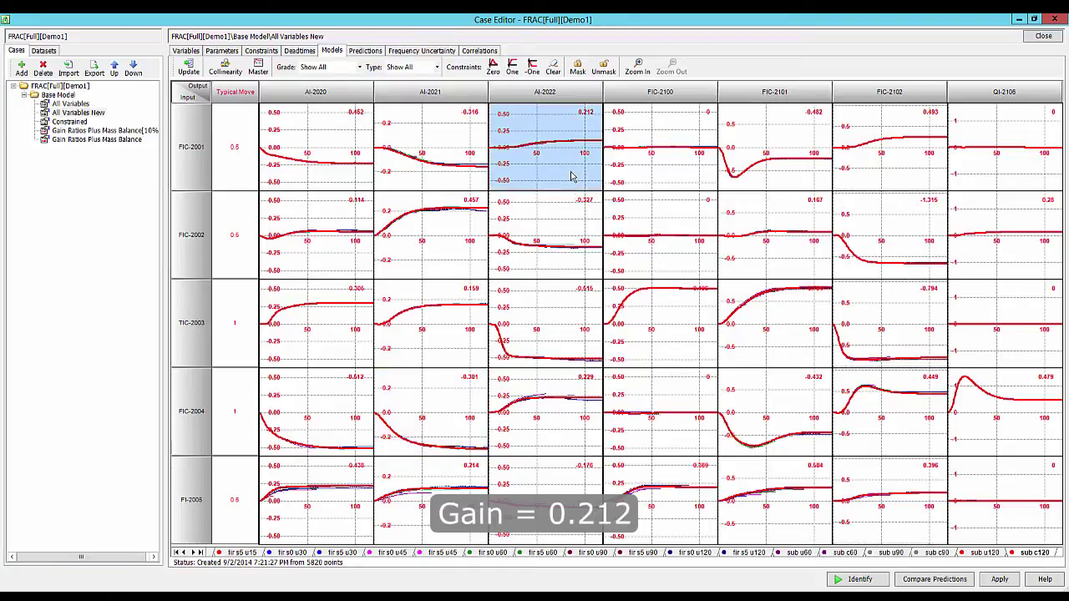
pyautogui.click(576, 389)
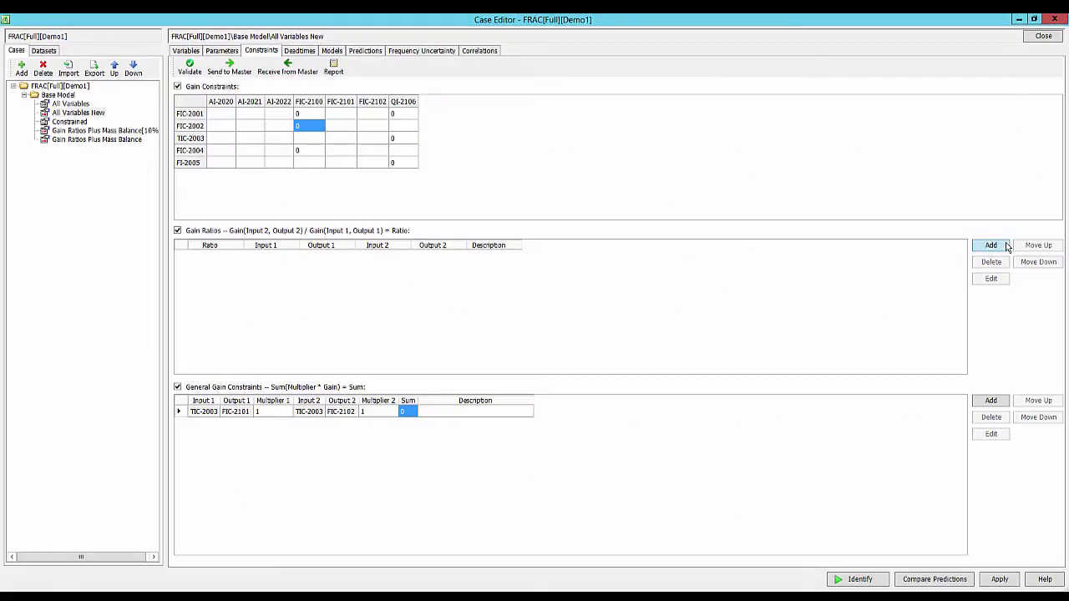
# - Add a gain ratio with FIC-2001's AI-2020 to AI-2022 gains over FIC-2004's, and edit its 0.953 value
pyautogui.click(988, 246)
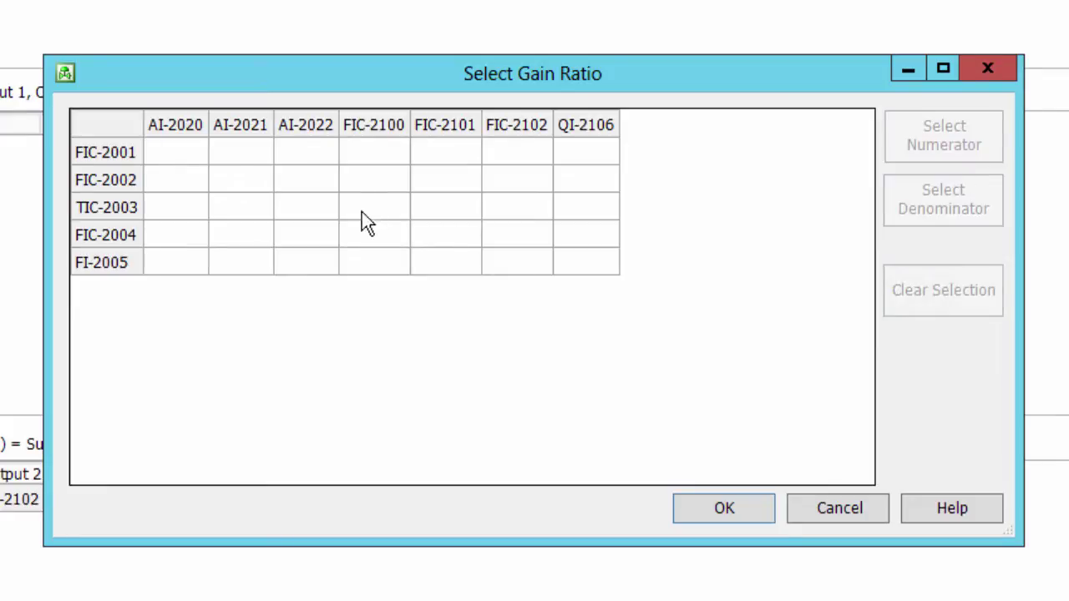
pyautogui.moveTo(175, 152); pyautogui.dragTo(298, 158)
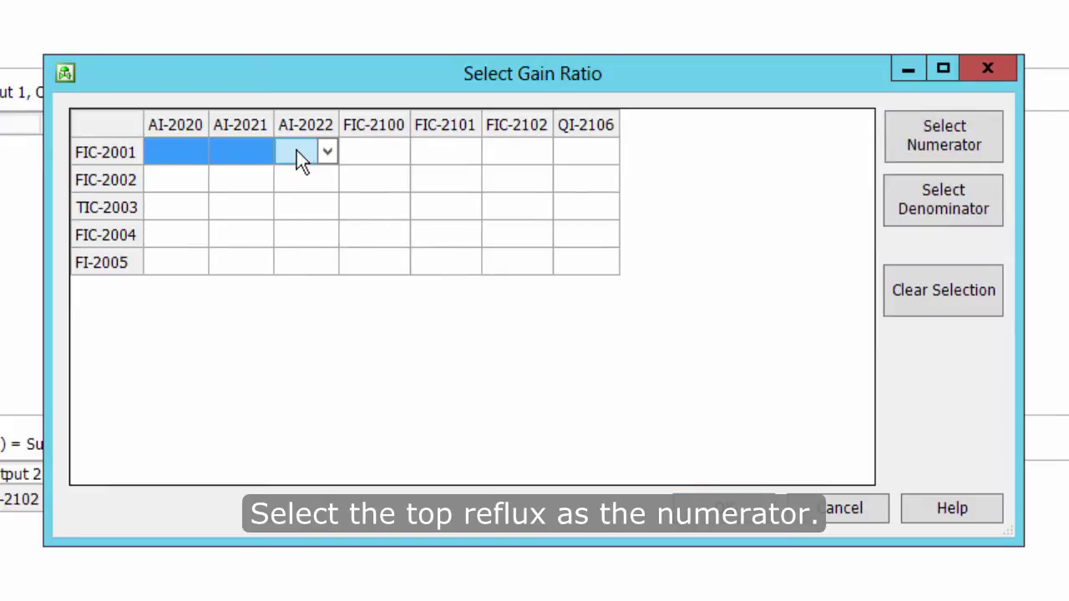
pyautogui.click(936, 158)
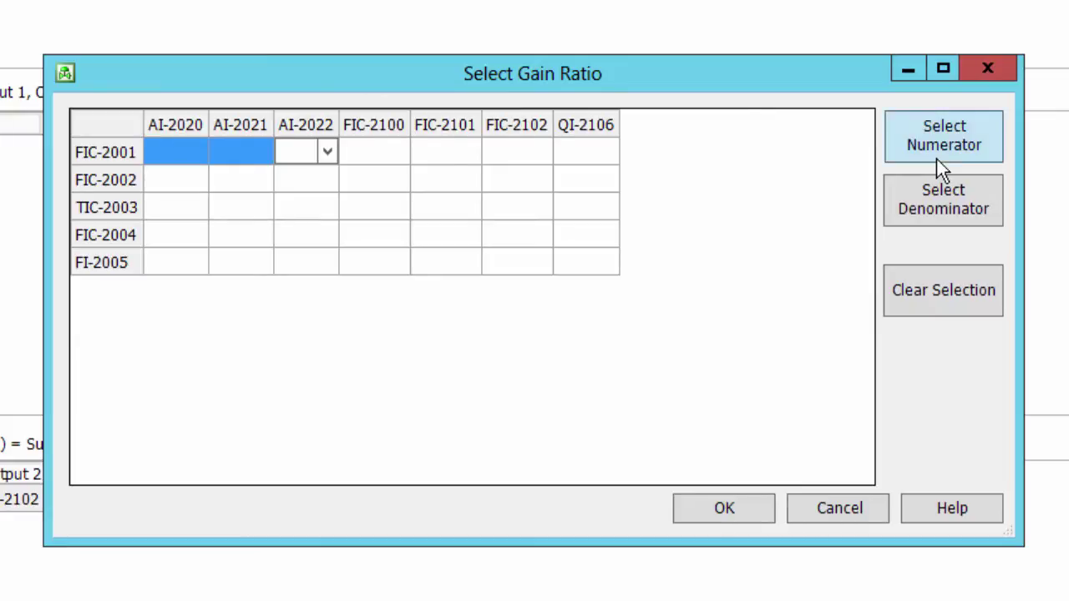
pyautogui.moveTo(199, 235); pyautogui.dragTo(418, 238)
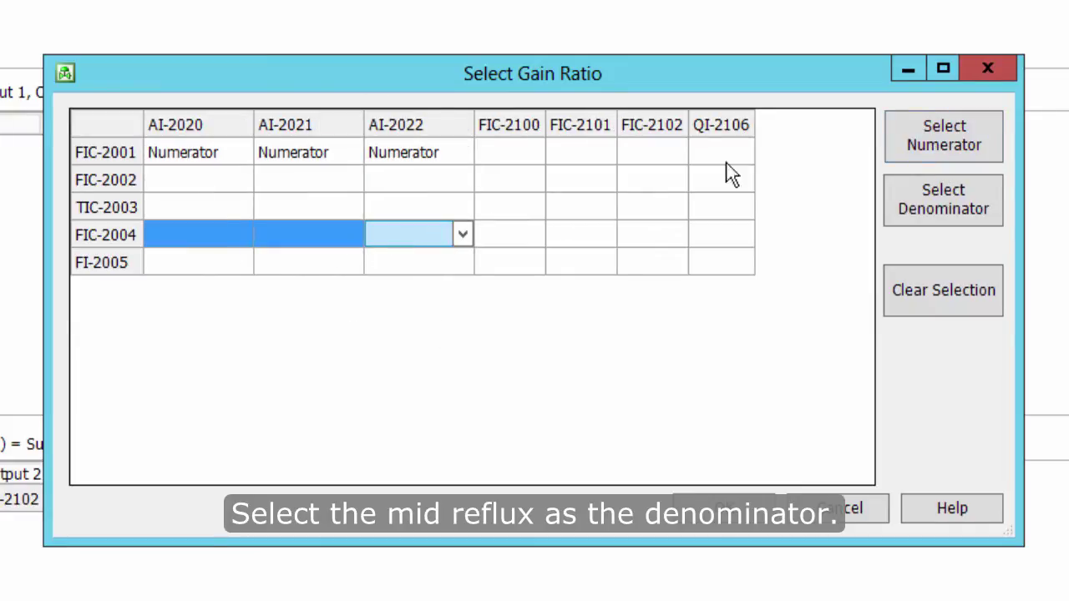
pyautogui.click(952, 209)
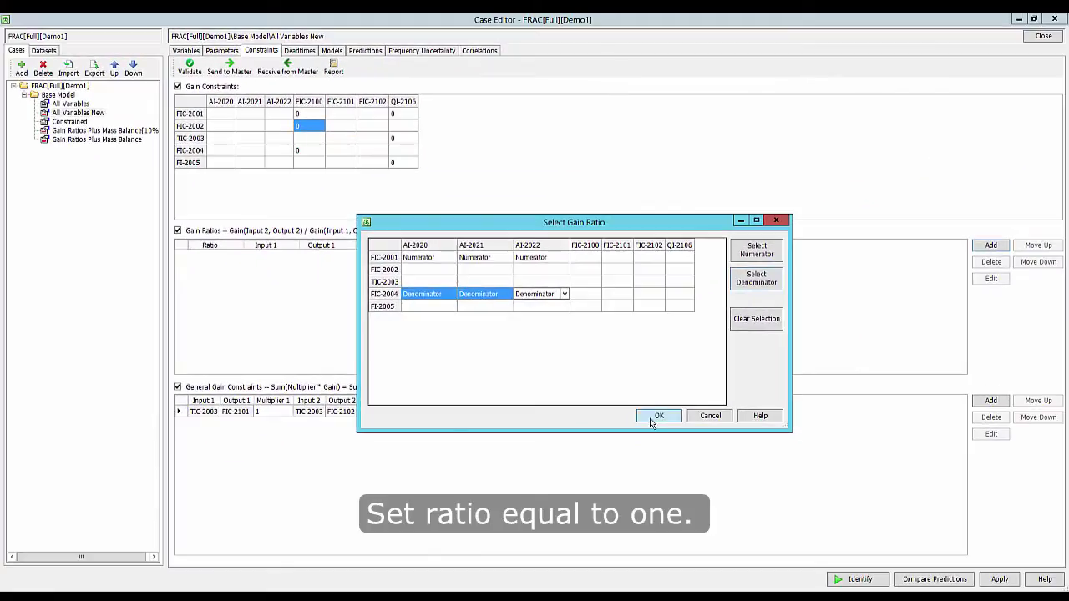
pyautogui.click(723, 508)
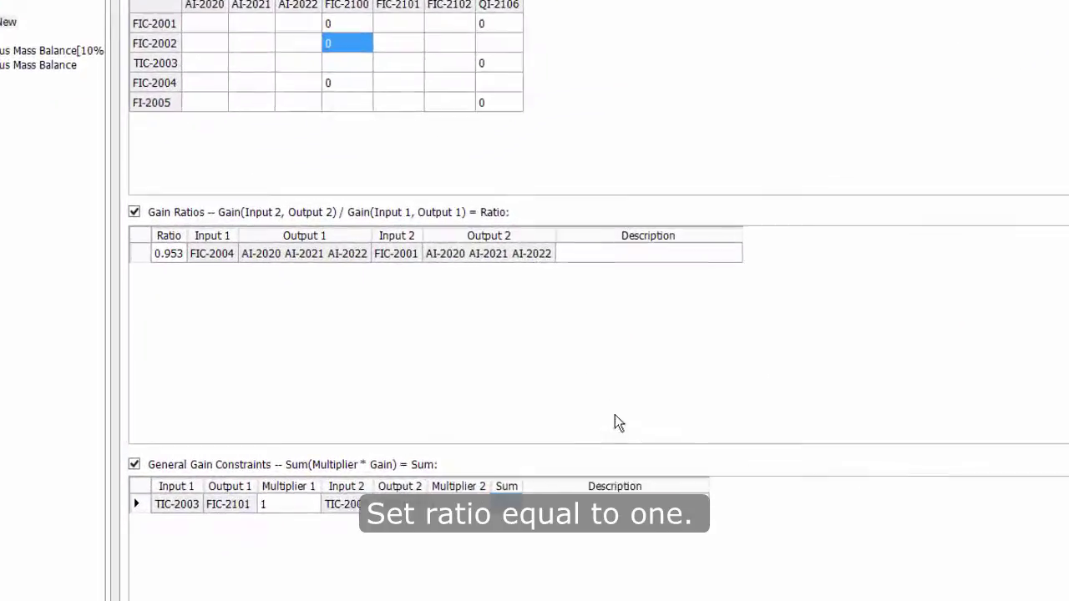
pyautogui.click(164, 254)
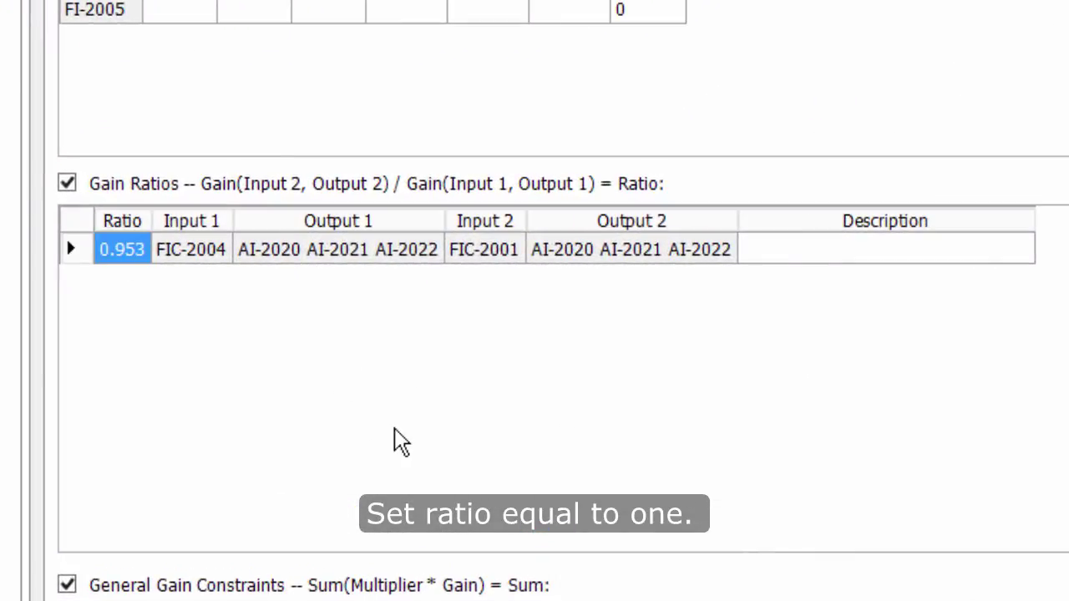
# - Set the gain ratio to 1 and re-identify the case with it
pyautogui.write('1')
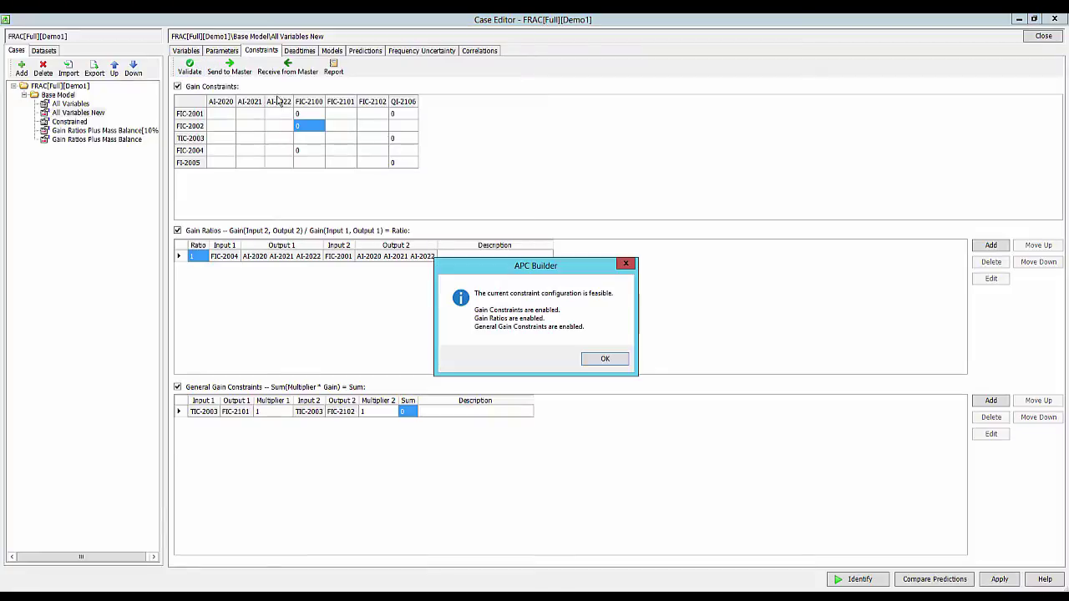
pyautogui.click(606, 359)
pyautogui.click(852, 579)
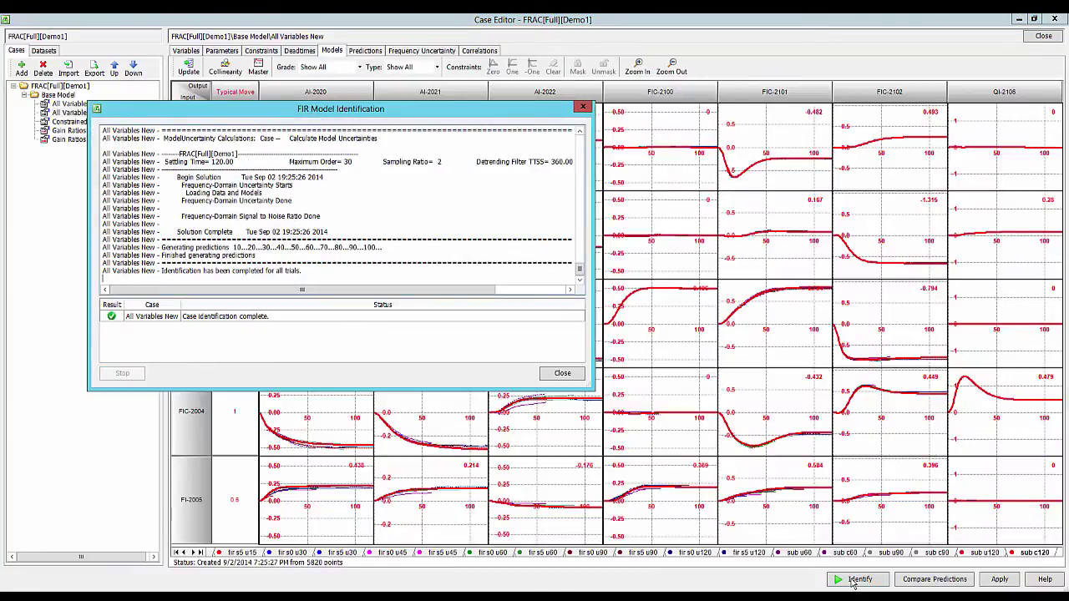
pyautogui.click(553, 374)
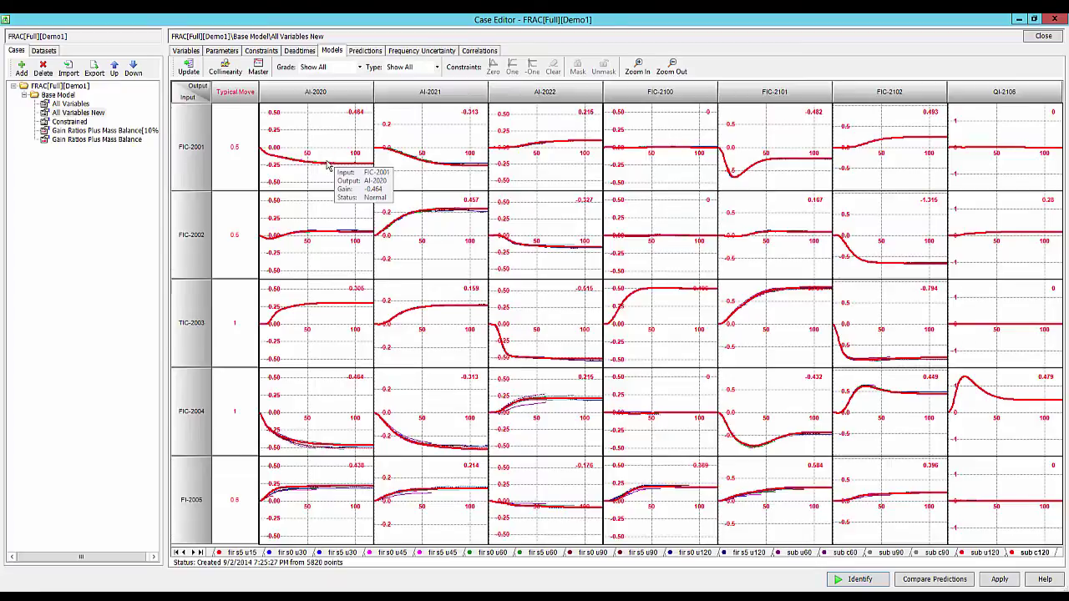
# - Compare FIC-2001's and FIC-2004's AI-2020 to AI-2022 responses, now sharing gains -0.464, -0.313, 0.215
pyautogui.click(328, 164)
pyautogui.keyDown('ctrl'); pyautogui.click(342, 432); pyautogui.keyUp('ctrl')
pyautogui.keyDown('ctrl'); pyautogui.click(482, 130); pyautogui.keyUp('ctrl')
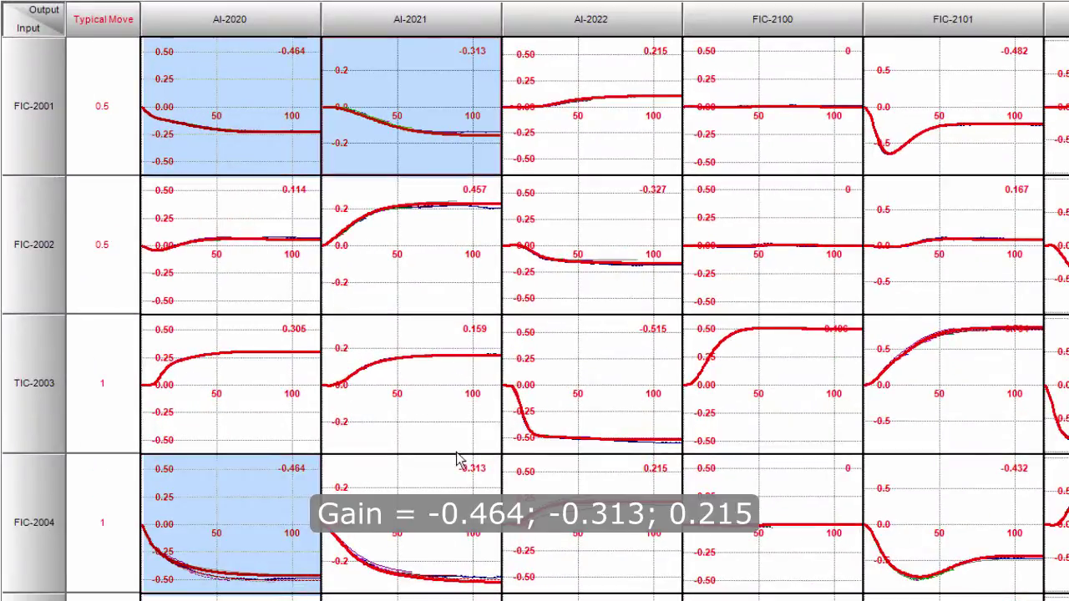
pyautogui.keyDown('ctrl'); pyautogui.click(658, 122); pyautogui.keyUp('ctrl')
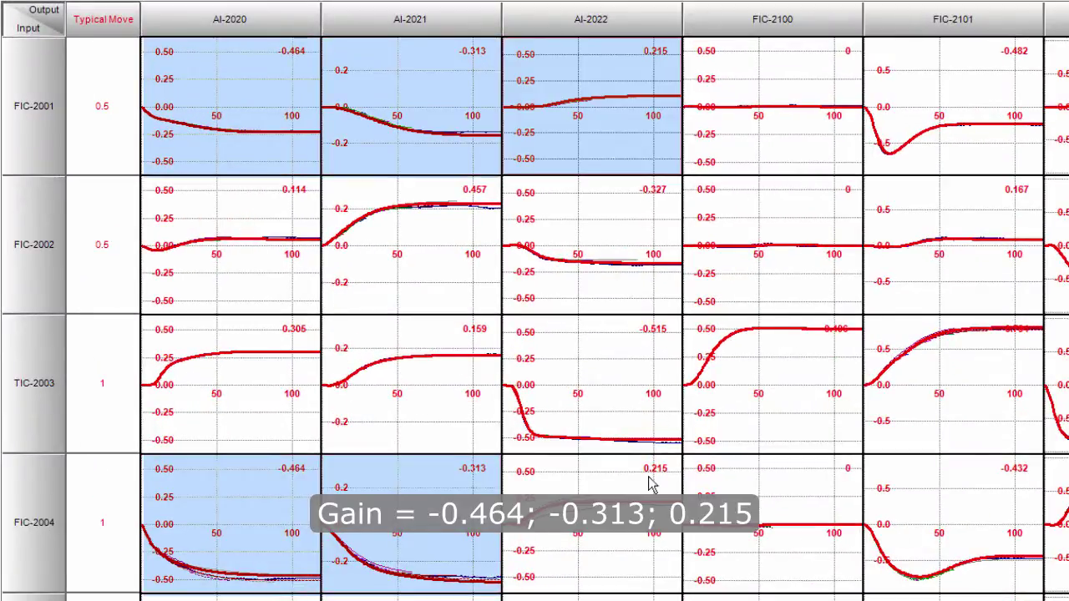
pyautogui.keyDown('ctrl'); pyautogui.click(643, 566); pyautogui.keyUp('ctrl')
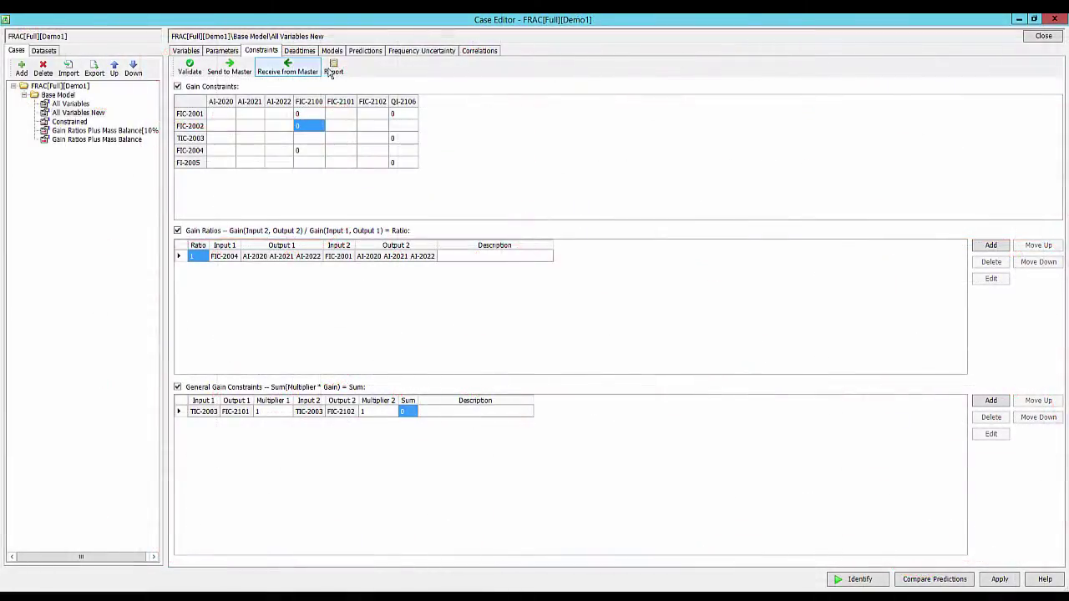
# - Verify all constraints in the Constraint Report, then send them to the FRAC[Full][Demo1] master model
pyautogui.click(333, 67)
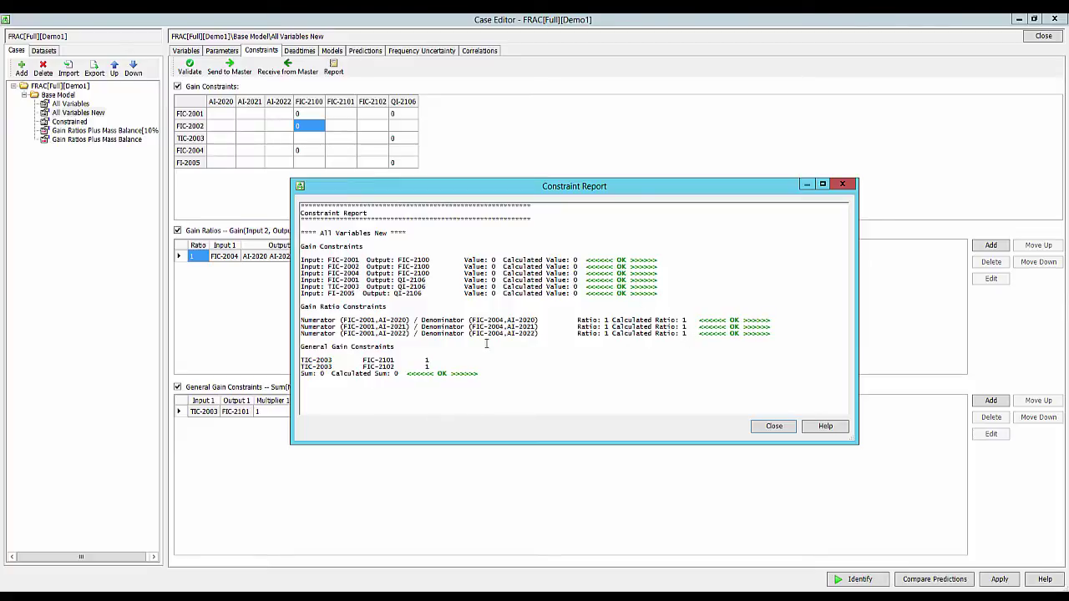
pyautogui.click(774, 426)
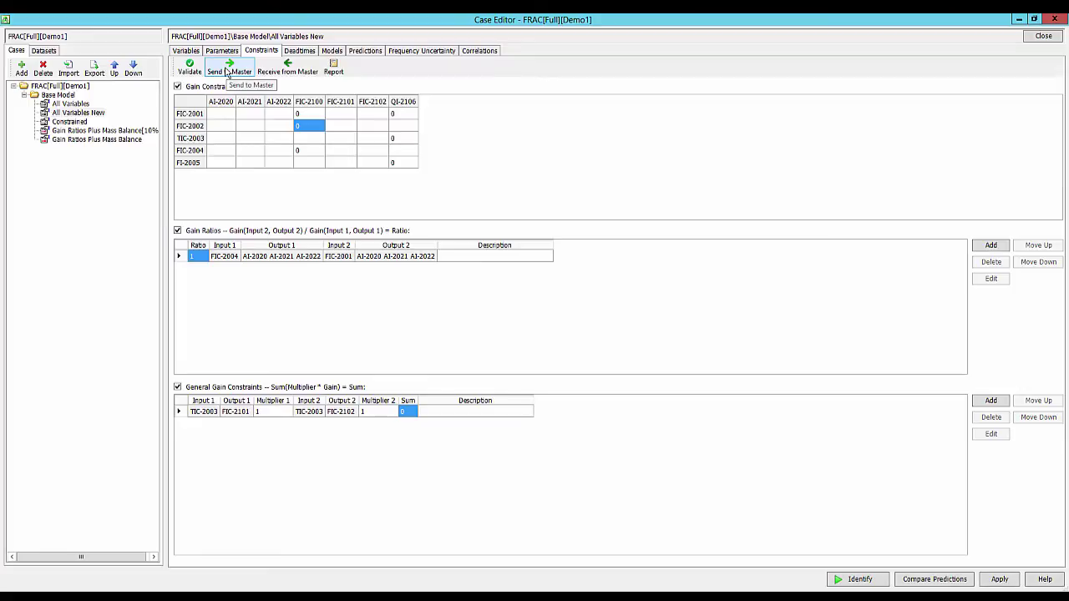
pyautogui.click(226, 72)
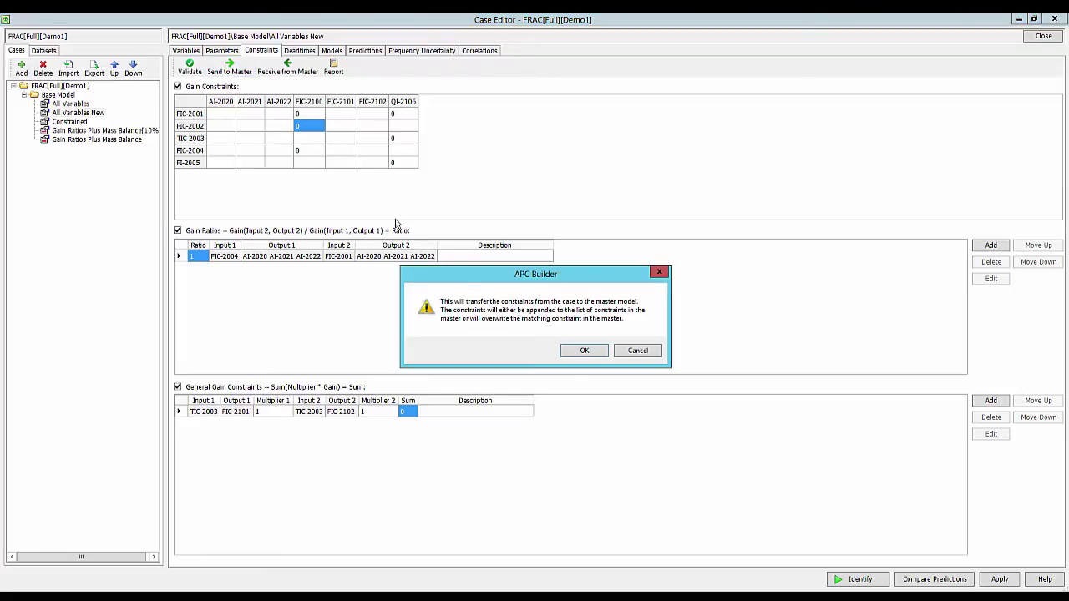
pyautogui.click(572, 354)
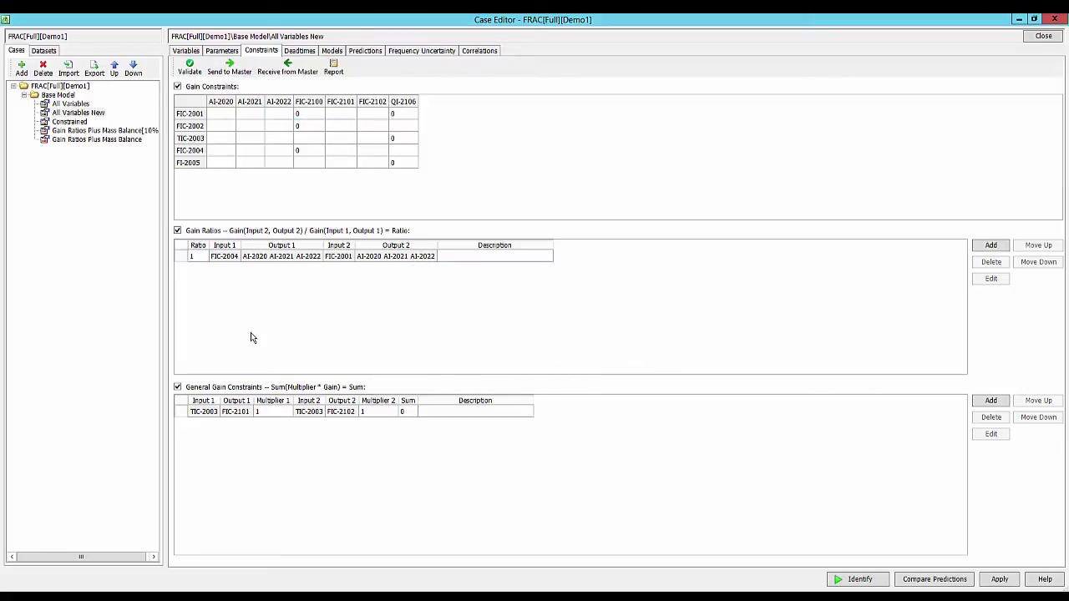
pyautogui.click(219, 51)
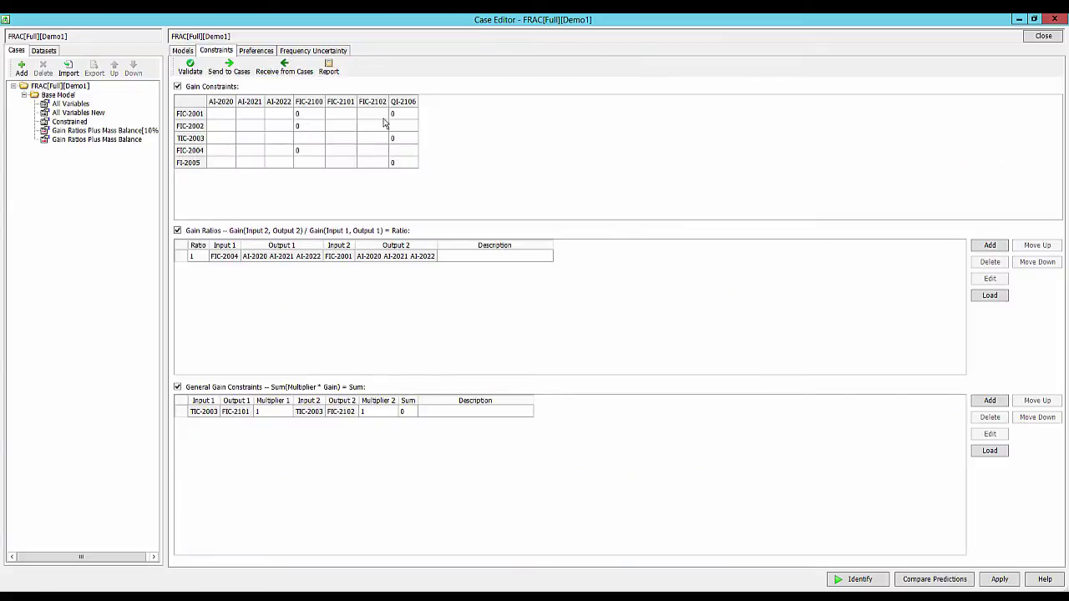
# - Run the master model's constraint report, see every transferred constraint flagged BAD, and close it
pyautogui.click(328, 67)
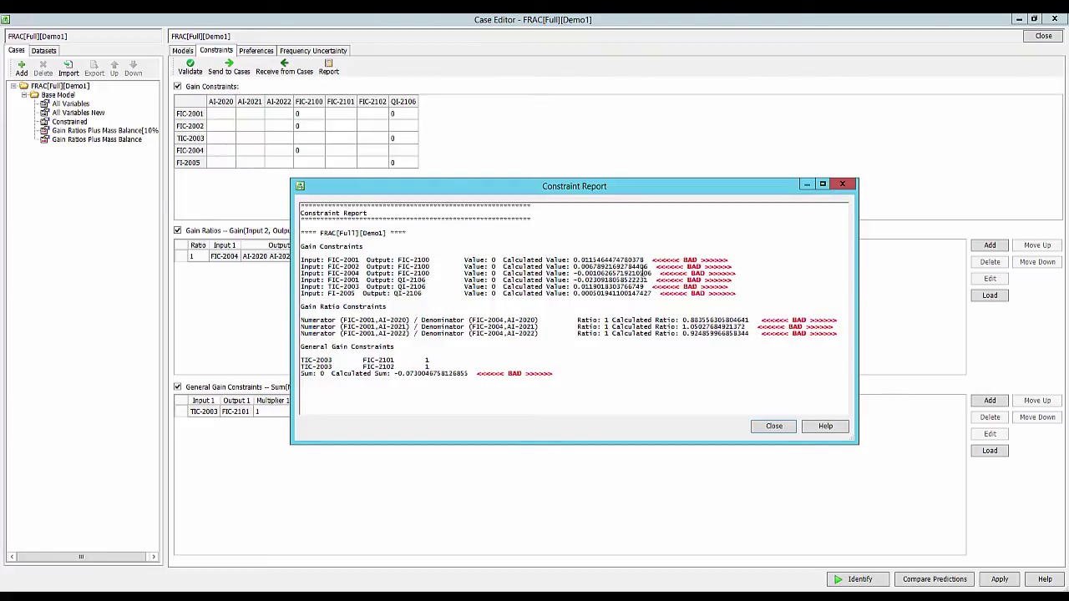
pyautogui.click(775, 429)
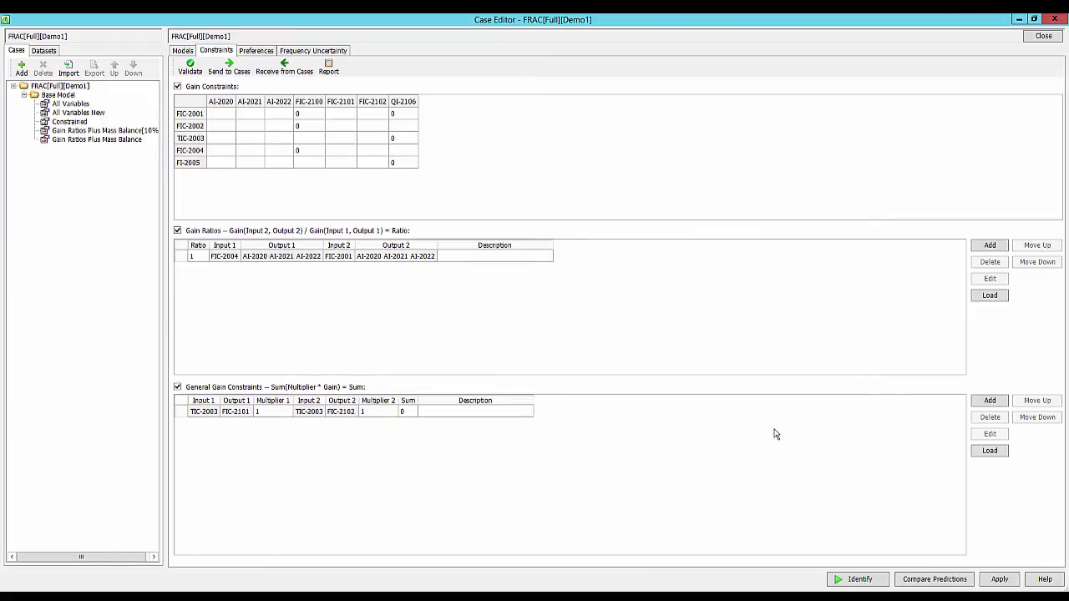
# - Start a master model update from the All Variables New case and enlarge the Model Update Report
pyautogui.click(78, 112)
pyautogui.click(333, 50)
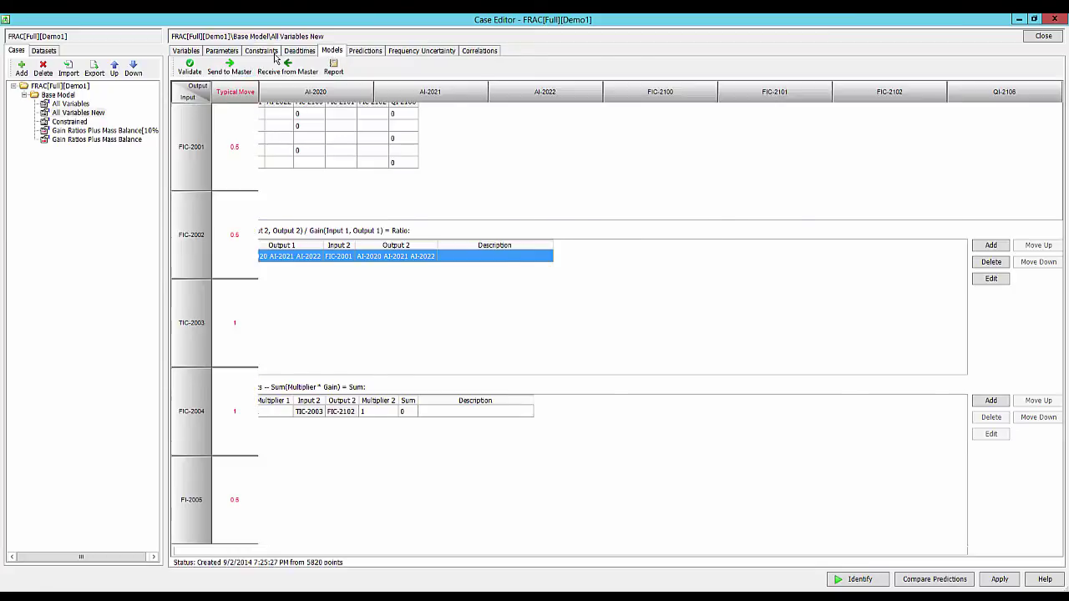
pyautogui.click(190, 71)
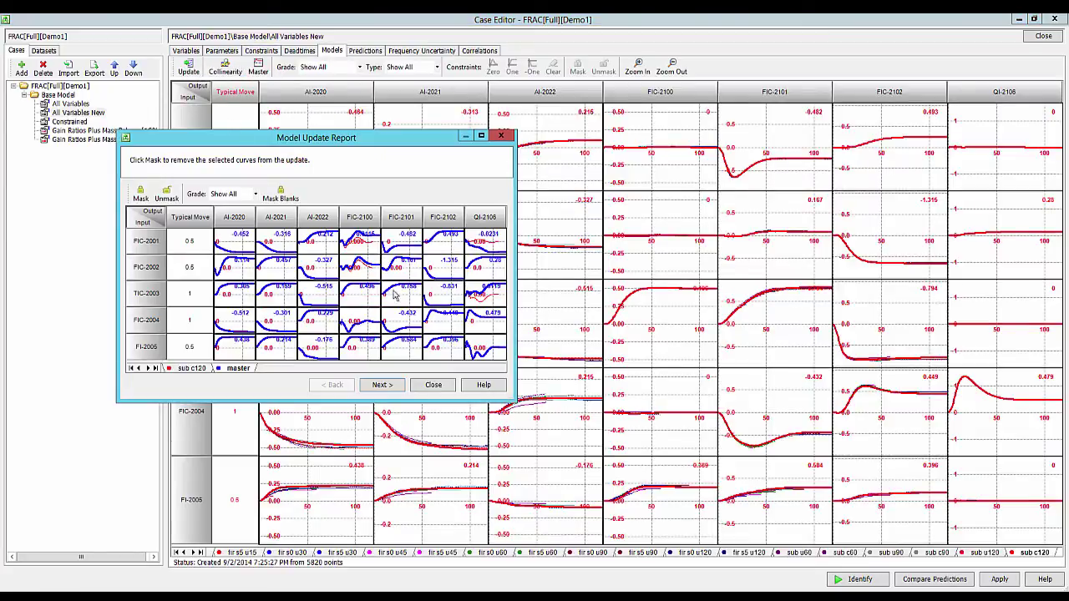
pyautogui.moveTo(516, 400); pyautogui.dragTo(789, 511)
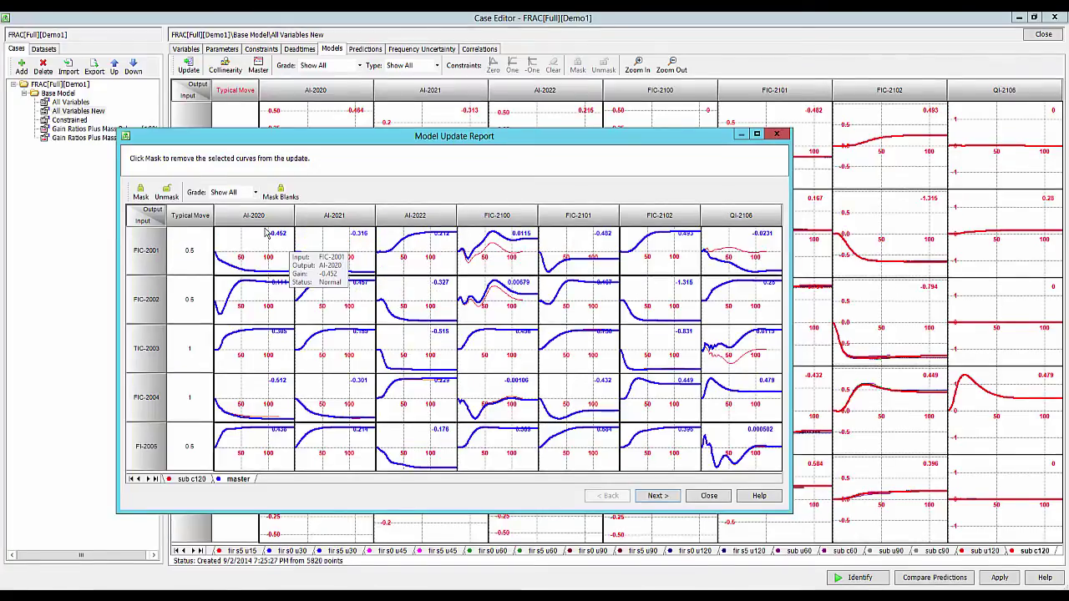